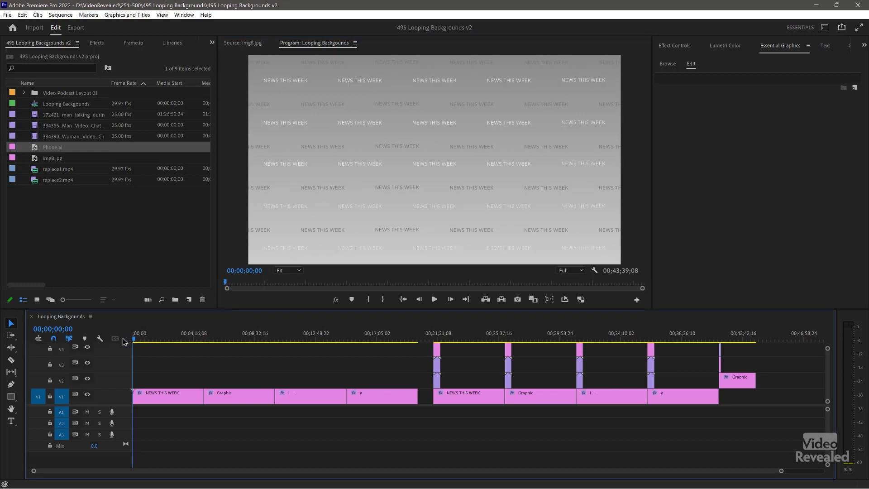
Play the Looping Backgrounds sequence to preview the scrolling grey NEWS THIS WEEK background
{"action": "key", "text": "space"}
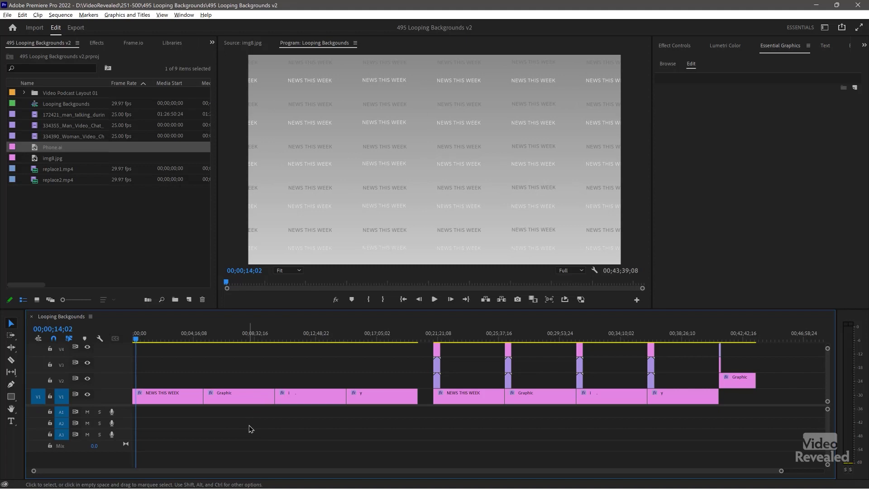
{"action": "left_click_drag", "start_coordinate": [149, 339], "coordinate": [130, 349]}
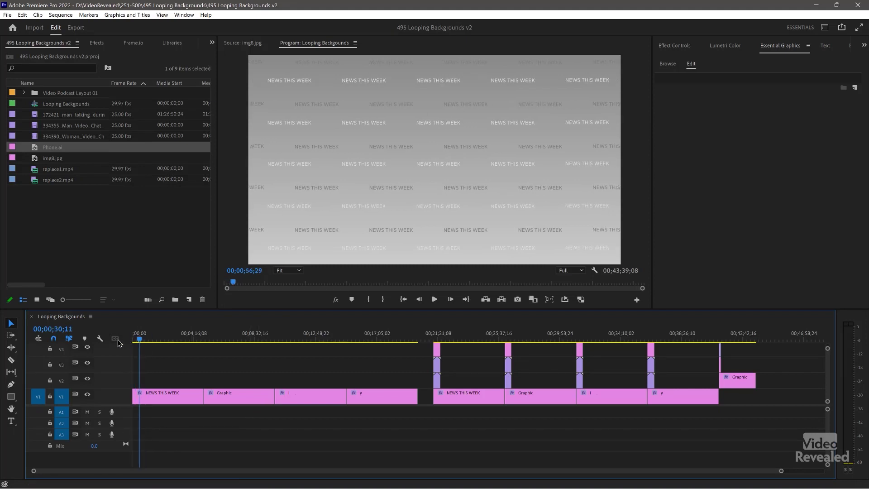
{"action": "left_click", "coordinate": [157, 393]}
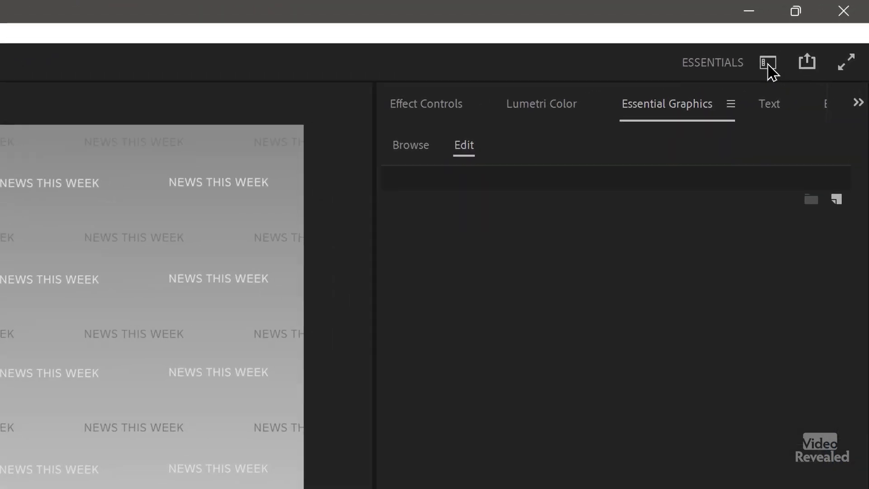
Keep the Essentials workspace and inspect the NEWS THIS WEEK text rows and Background layer
{"action": "left_click", "coordinate": [825, 28]}
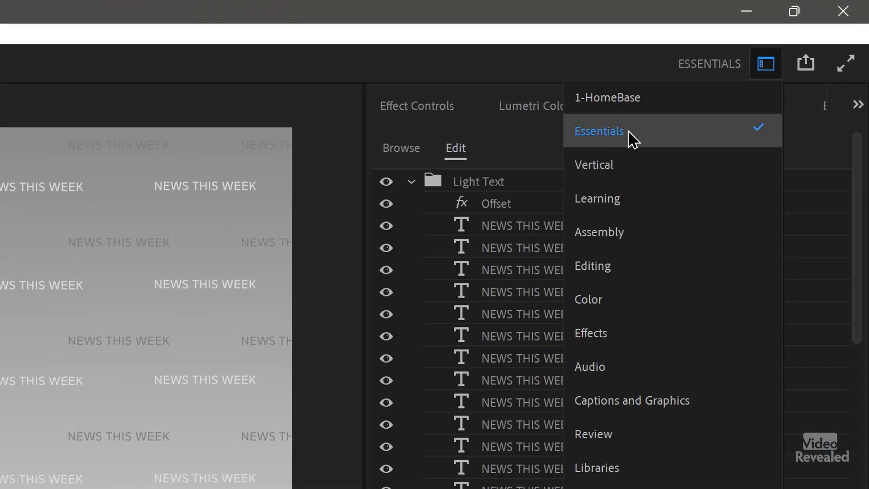
{"action": "left_click", "coordinate": [768, 75]}
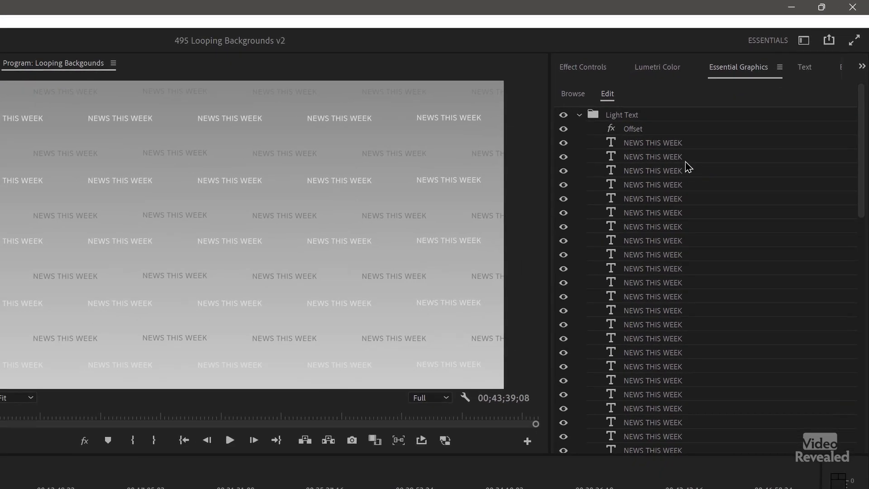
{"action": "scroll", "coordinate": [589, 265], "scroll_direction": "down", "scroll_amount": 1}
{"action": "scroll", "coordinate": [694, 169], "scroll_direction": "down", "scroll_amount": 5}
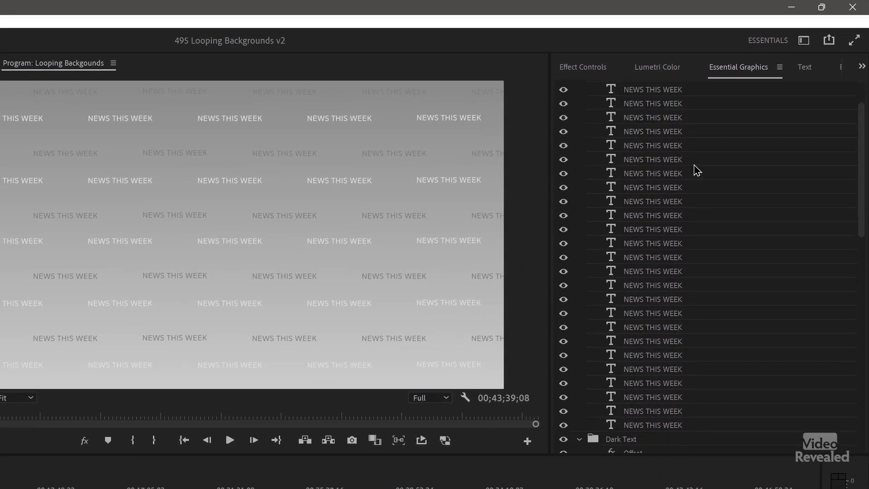
{"action": "scroll", "coordinate": [697, 170], "scroll_direction": "down", "scroll_amount": 6}
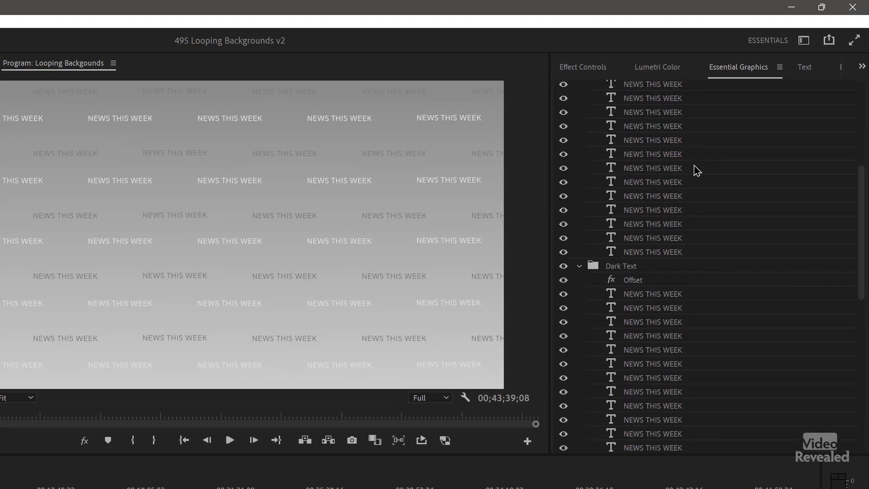
{"action": "scroll", "coordinate": [704, 189], "scroll_direction": "down", "scroll_amount": 5}
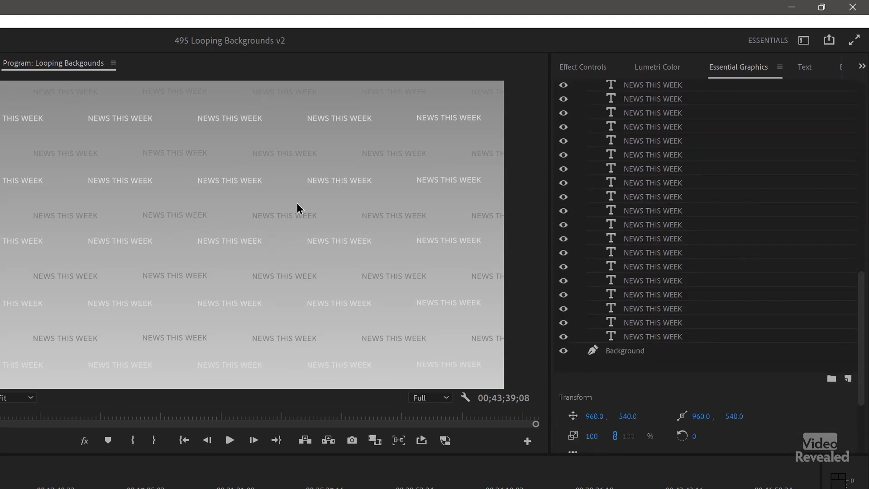
{"action": "left_click", "coordinate": [287, 217]}
{"action": "left_click", "coordinate": [243, 186]}
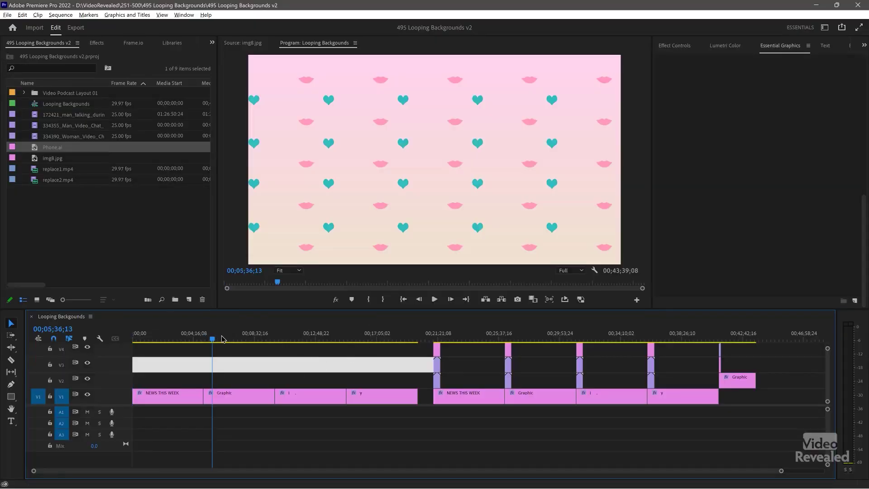
Play through the hearts, Twitter/Instagram and thumbs-up backgrounds, then select the YouTube clip
{"action": "key", "text": "space"}
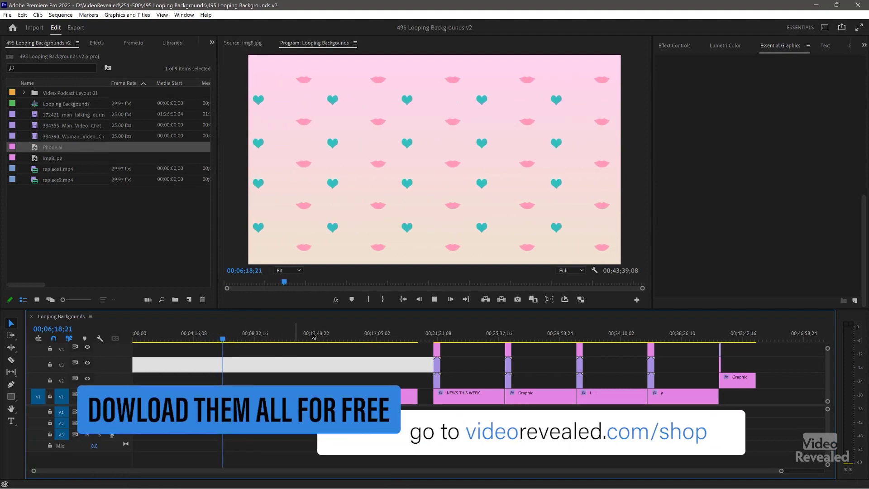
{"action": "left_click", "coordinate": [293, 338]}
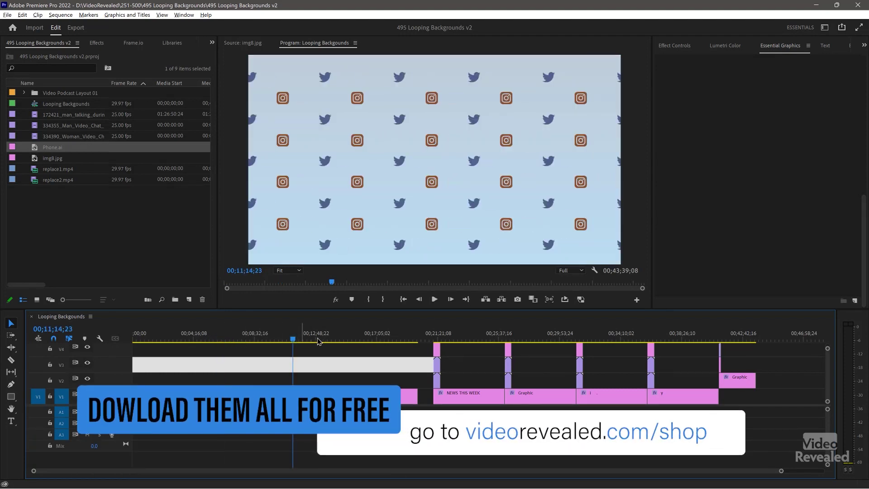
{"action": "left_click", "coordinate": [361, 338]}
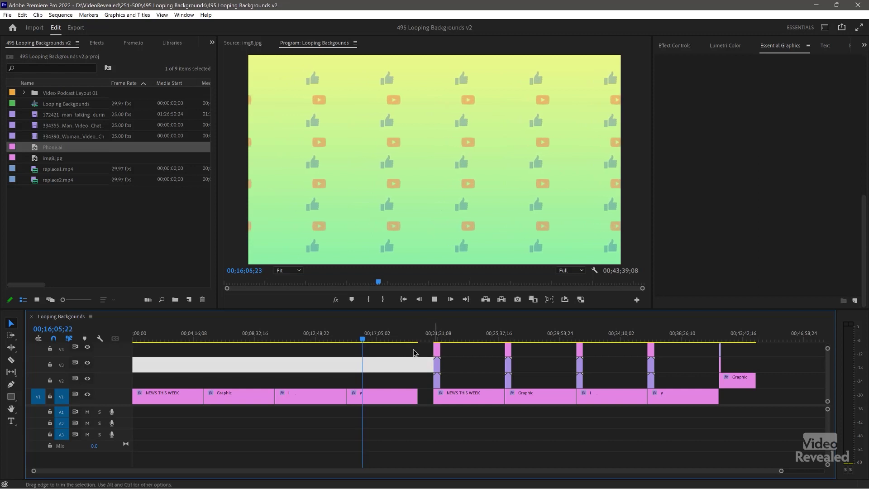
{"action": "key", "text": "space"}
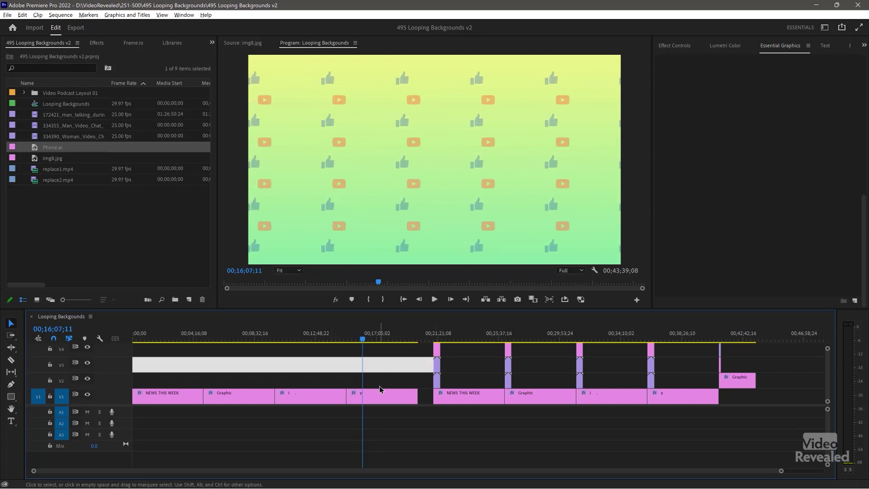
{"action": "left_click", "coordinate": [379, 397]}
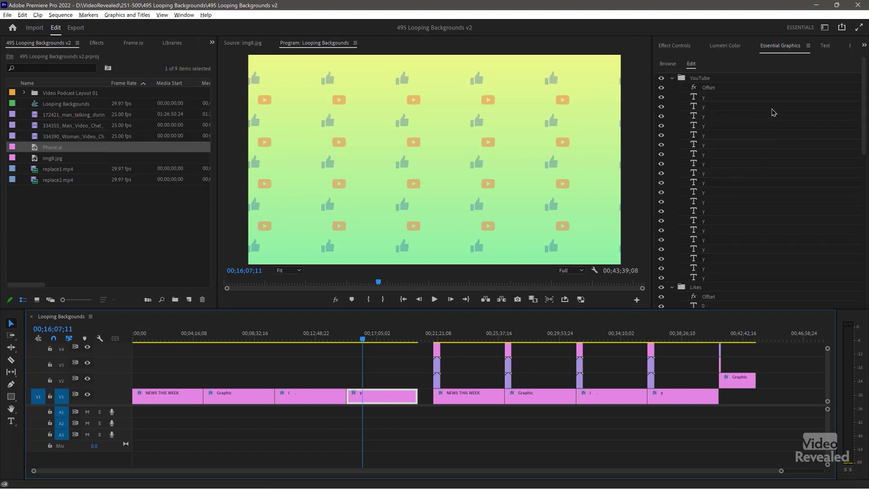
{"action": "scroll", "coordinate": [793, 116], "scroll_direction": "down", "scroll_amount": 8}
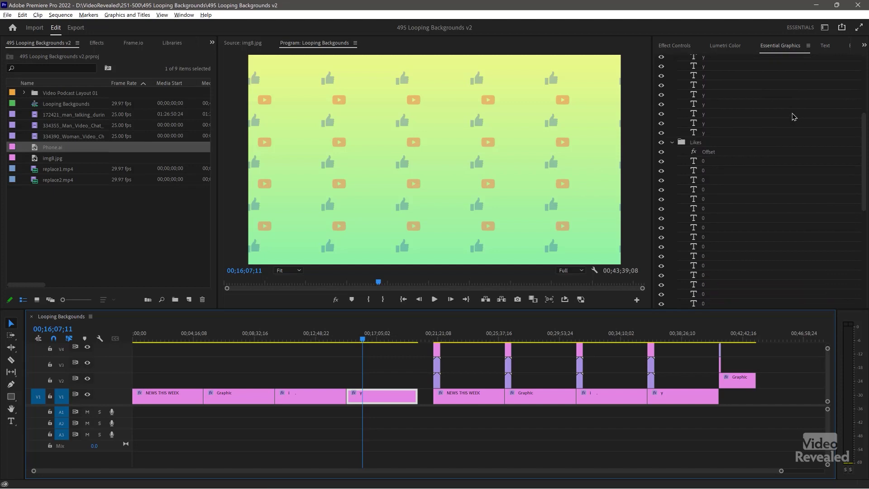
{"action": "scroll", "coordinate": [733, 155], "scroll_direction": "down", "scroll_amount": 3}
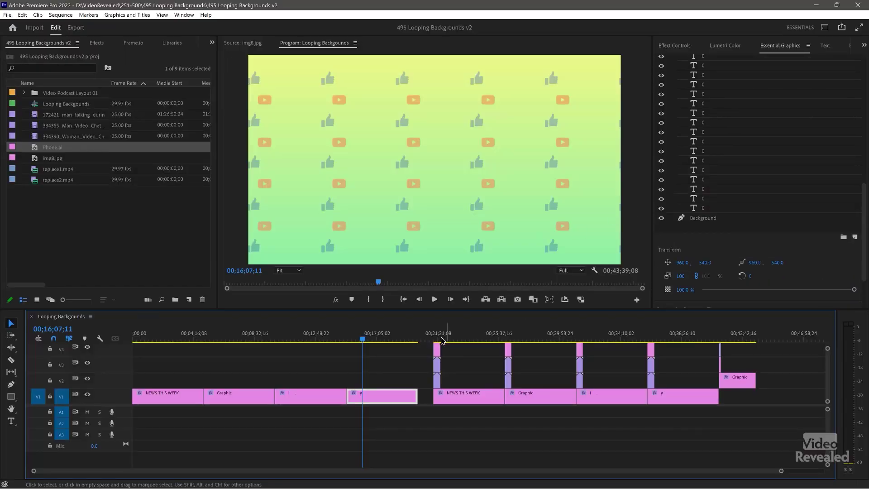
Load the second NEWS THIS WEEK clip and inspect its Light Text Replicate, Offset and text layers
{"action": "left_click", "coordinate": [453, 338]}
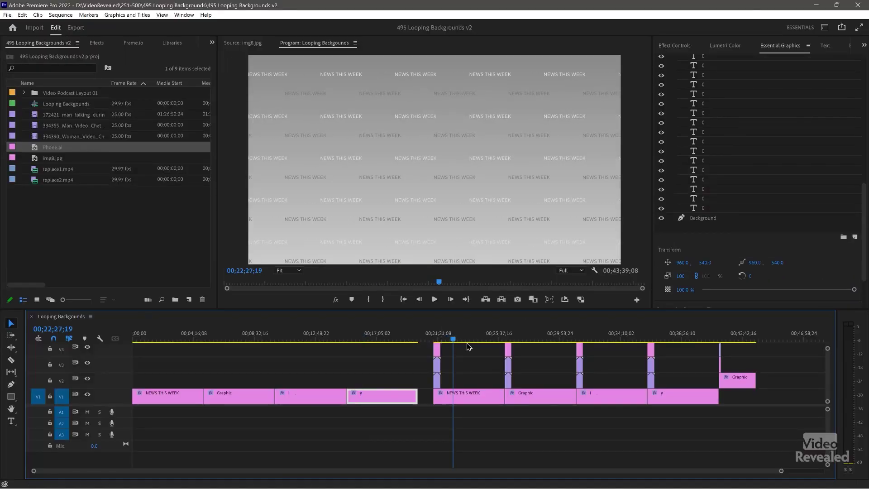
{"action": "left_click", "coordinate": [478, 400]}
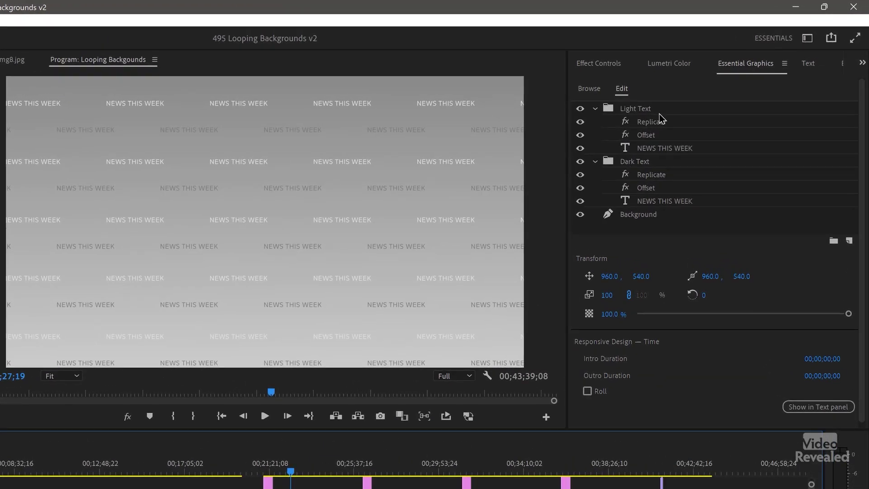
{"action": "left_click", "coordinate": [672, 123]}
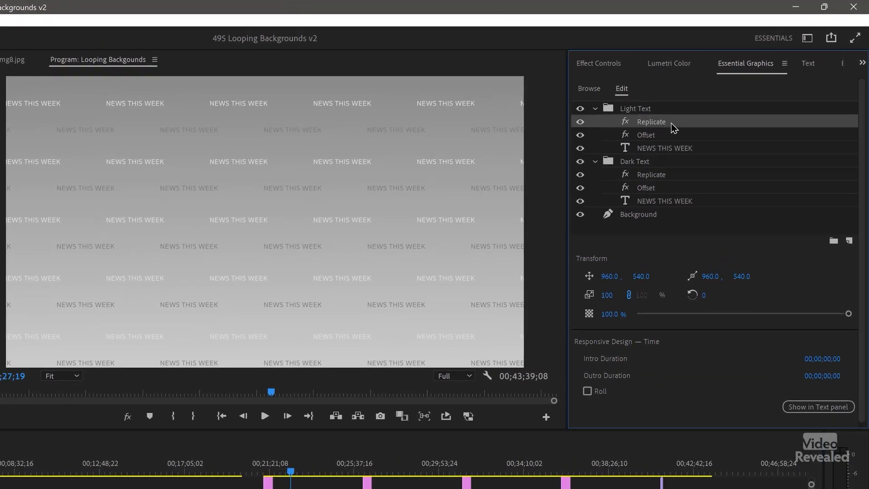
{"action": "left_click", "coordinate": [664, 137]}
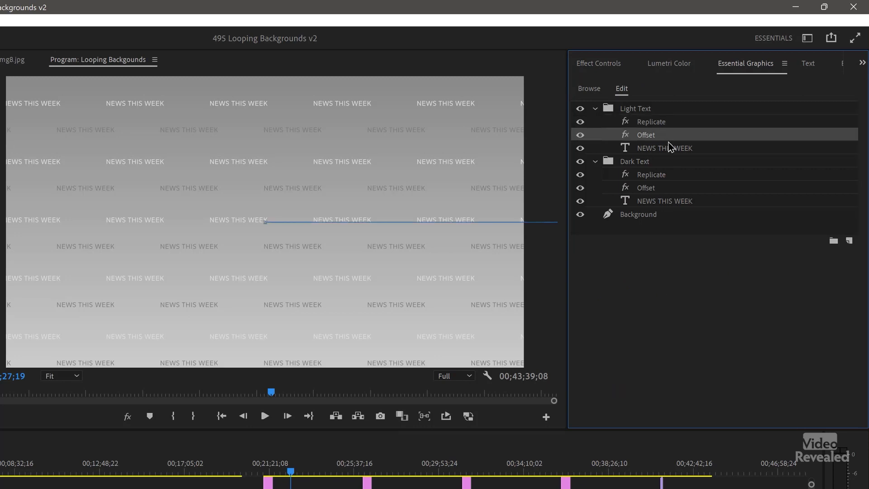
{"action": "left_click", "coordinate": [671, 149]}
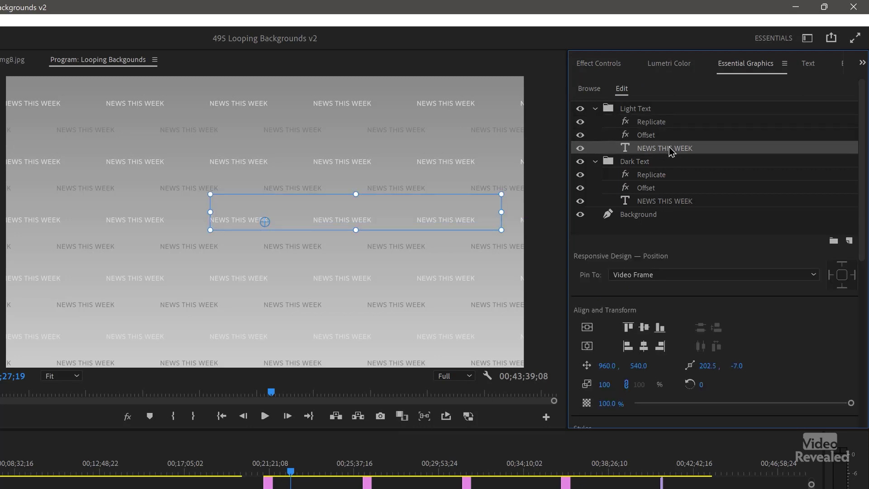
{"action": "left_click", "coordinate": [580, 148]}
{"action": "left_click", "coordinate": [581, 150]}
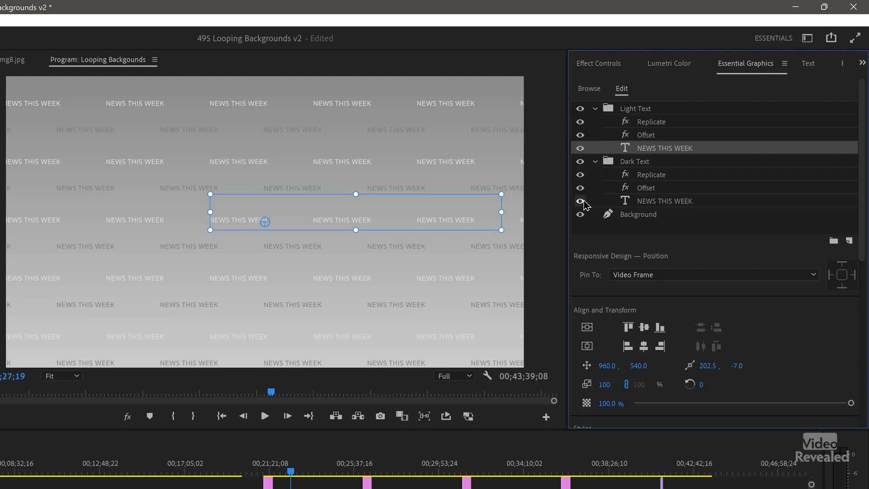
{"action": "left_click", "coordinate": [652, 123]}
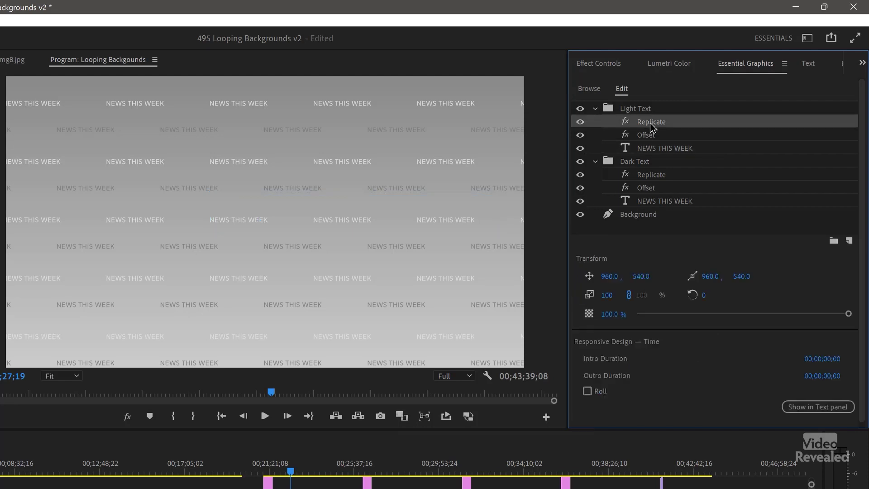
Turn the Light Text Replicate effect off and back on to compare the tiled rows
{"action": "left_click", "coordinate": [607, 68]}
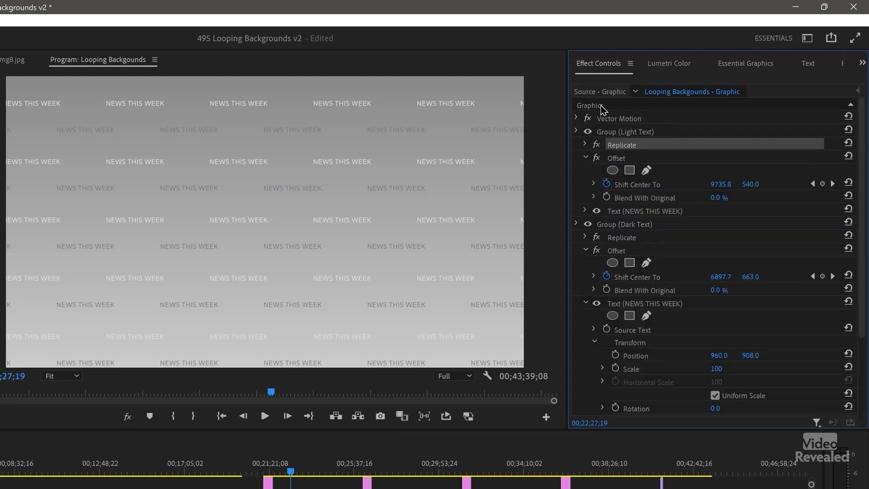
{"action": "left_click", "coordinate": [587, 159]}
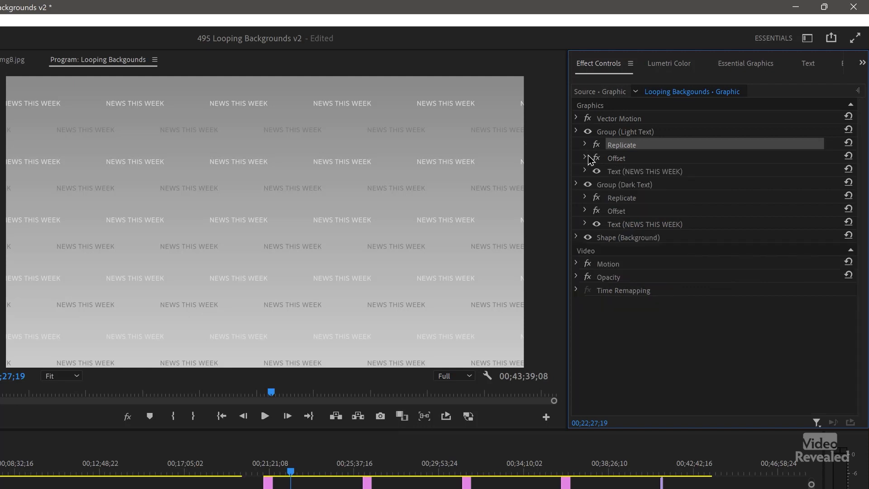
{"action": "left_click", "coordinate": [585, 145]}
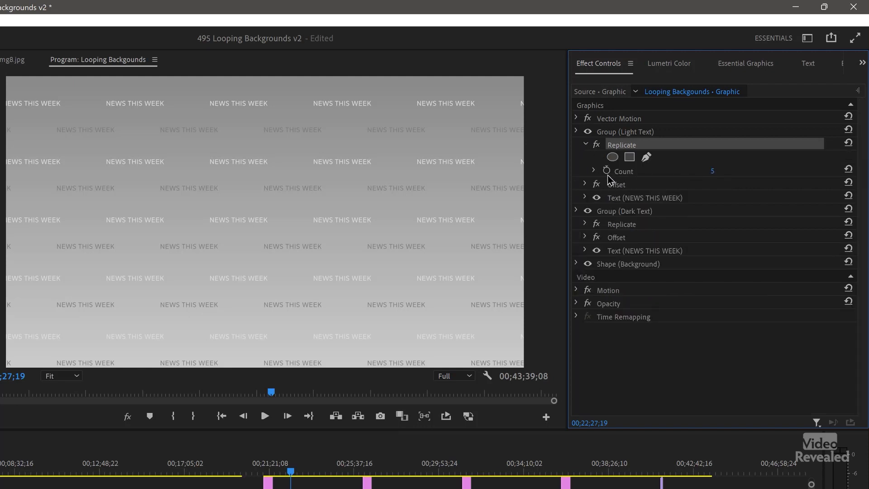
{"action": "left_click", "coordinate": [597, 145]}
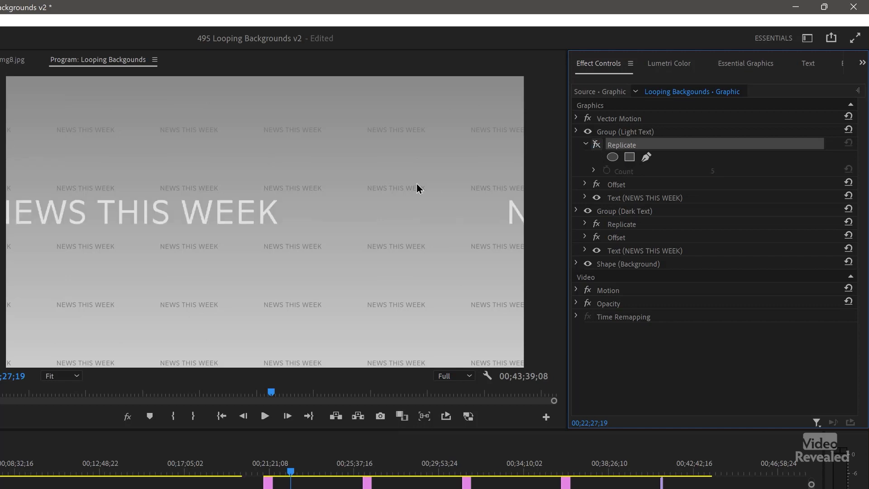
{"action": "left_click", "coordinate": [597, 145]}
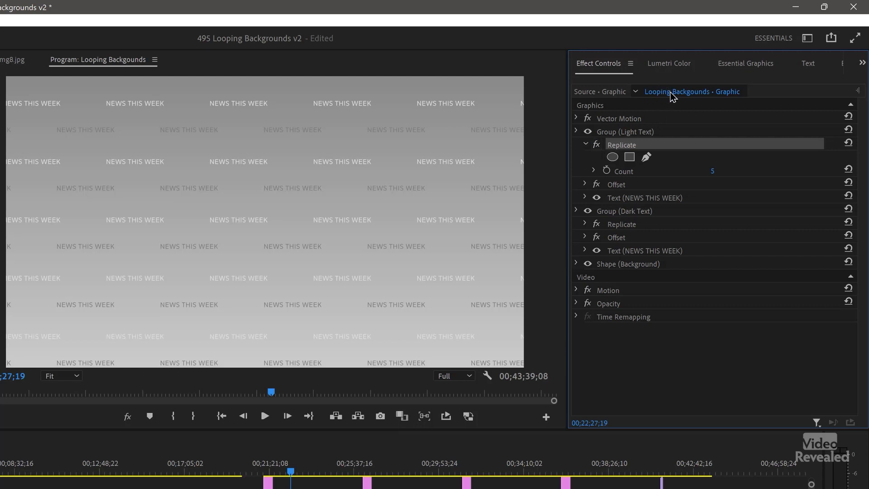
{"action": "left_click", "coordinate": [728, 68]}
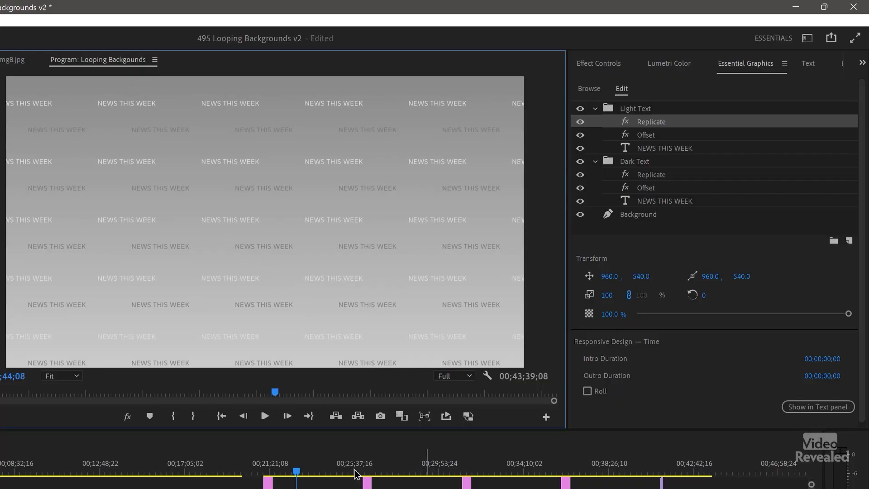
Preview the sequence full screen from 00;21;04;29, then park the playhead at 00;45;28;27
{"action": "left_click", "coordinate": [268, 471]}
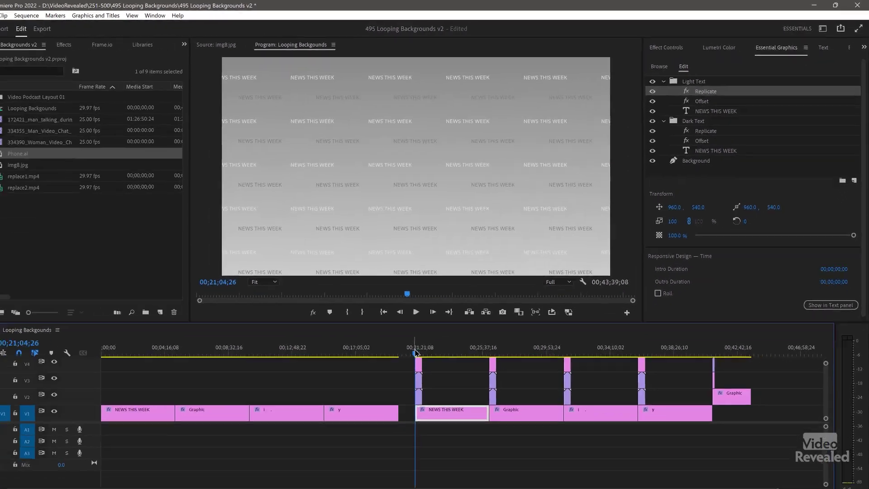
{"action": "key", "text": "ctrl+grave"}
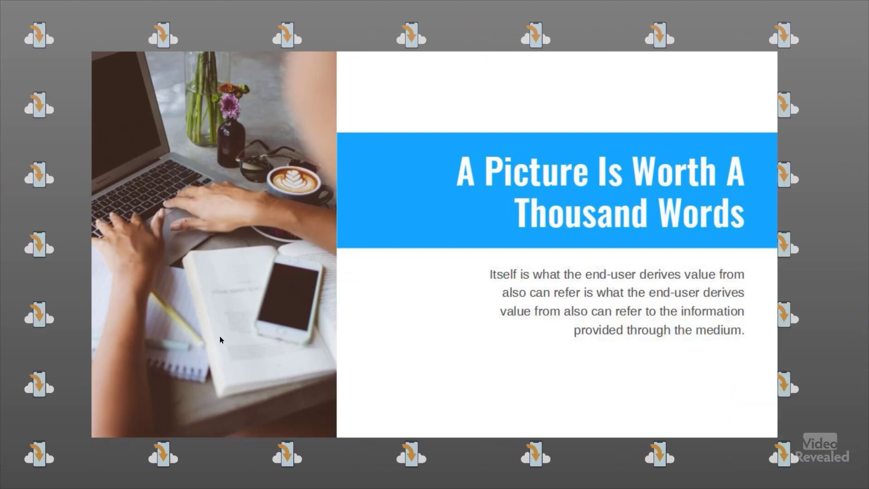
{"action": "key", "text": "Escape"}
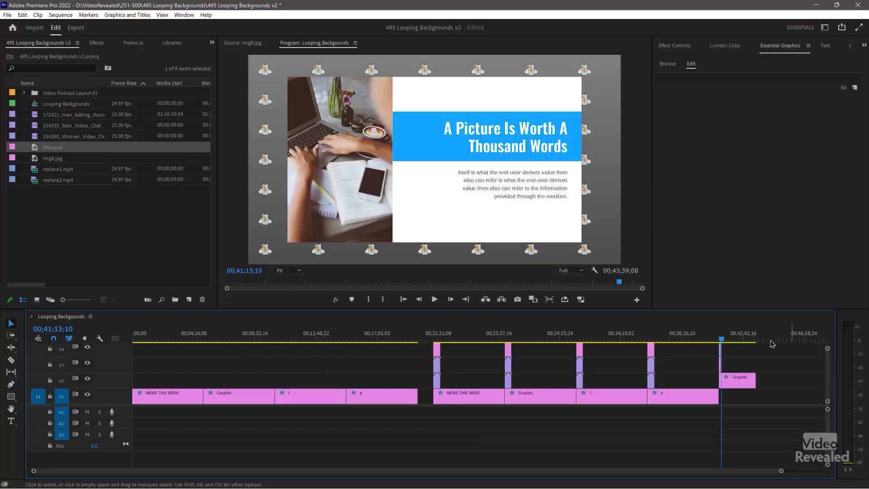
{"action": "left_click", "coordinate": [771, 341]}
{"action": "scroll", "coordinate": [779, 362], "scroll_direction": "down", "scroll_amount": 2}
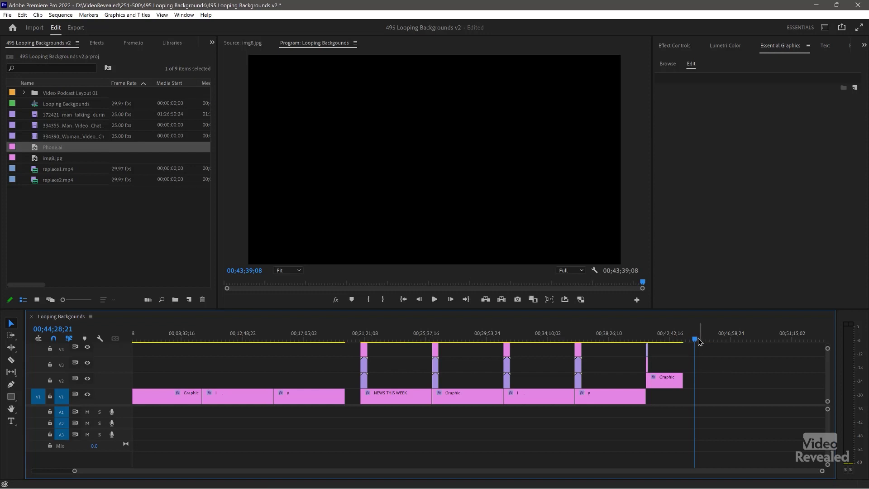
{"action": "left_click_drag", "start_coordinate": [699, 341], "coordinate": [714, 345]}
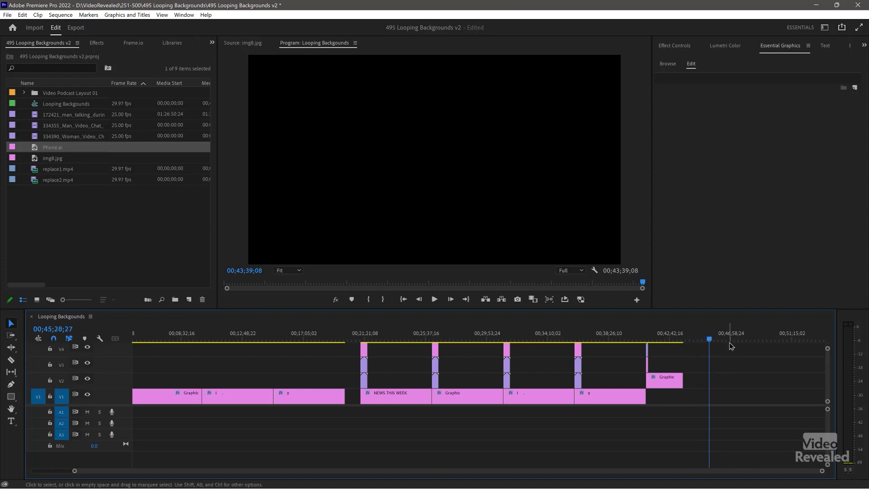
Draw a grey rectangle near the top-left and lengthen the new Graphic clip to several seconds
{"action": "left_click", "coordinate": [11, 397]}
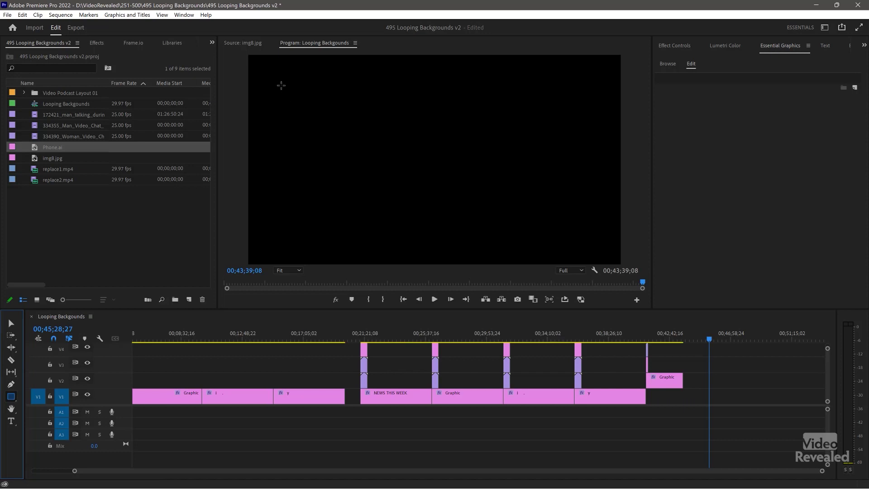
{"action": "left_click_drag", "start_coordinate": [278, 84], "coordinate": [347, 101]}
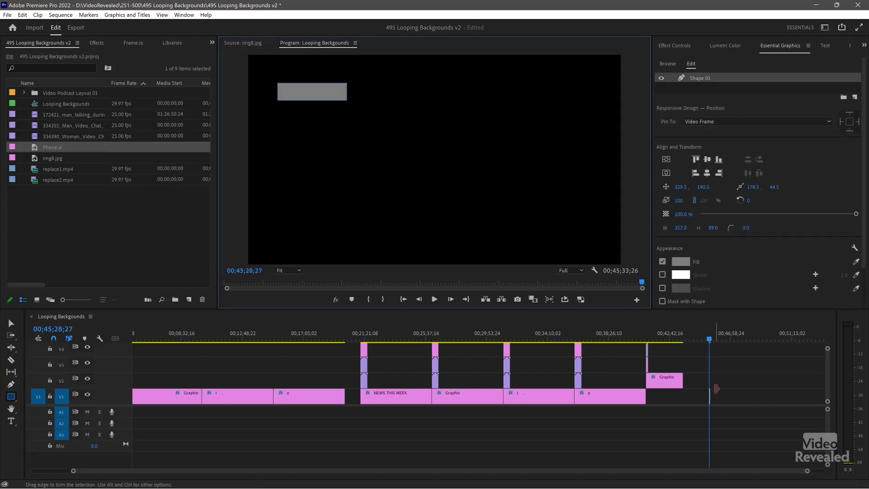
{"action": "left_click", "coordinate": [732, 391]}
{"action": "key", "text": "="}
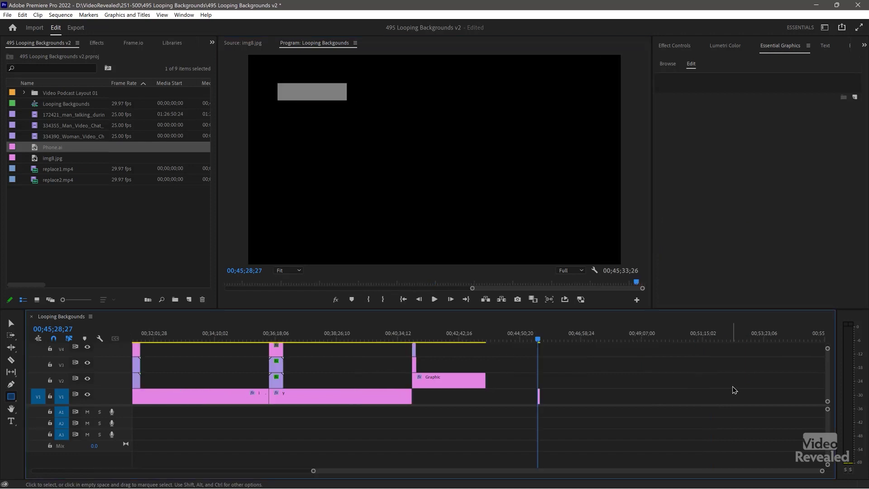
{"action": "key", "text": "="}
{"action": "key", "text": "="}
{"action": "key", "text": "="}
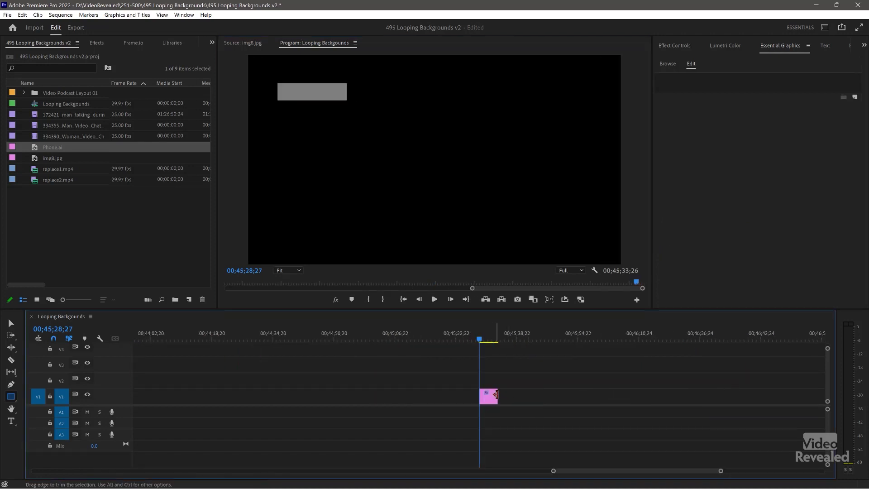
{"action": "left_click_drag", "start_coordinate": [494, 401], "coordinate": [776, 396]}
Nudge the rectangle closer to the frame's top-left corner
{"action": "left_click", "coordinate": [498, 339]}
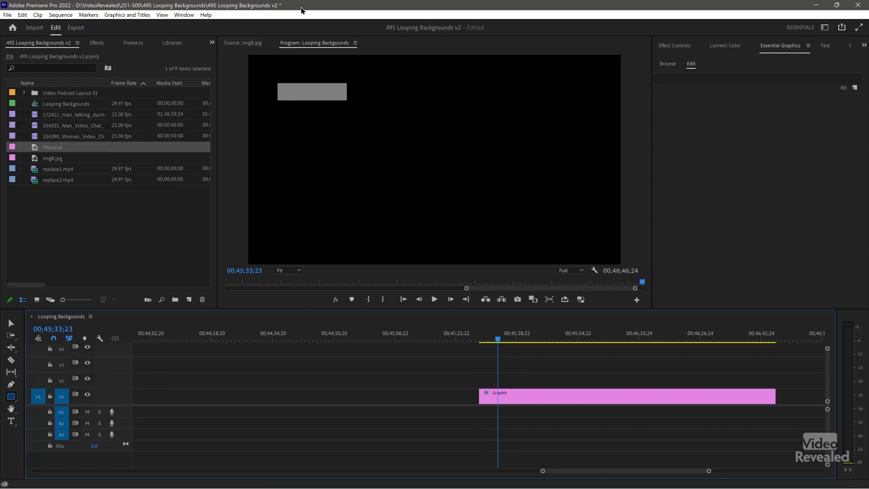
{"action": "left_click", "coordinate": [10, 324]}
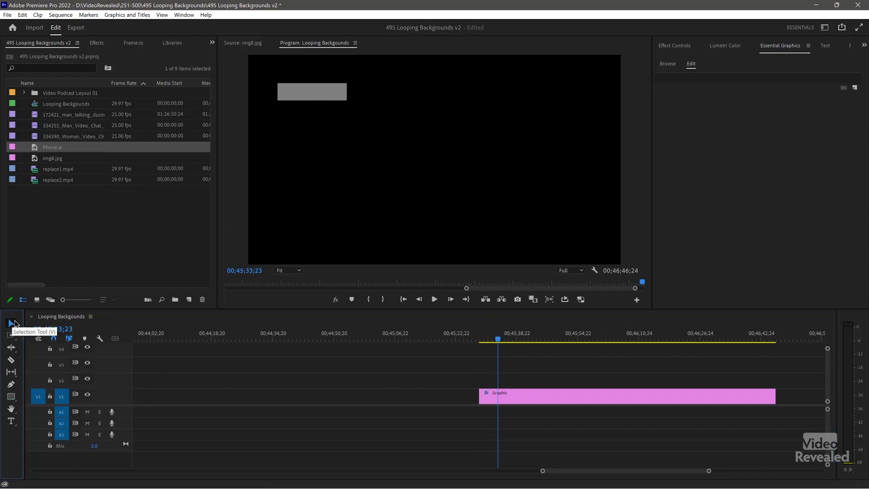
{"action": "left_click", "coordinate": [301, 92]}
{"action": "mouse_move", "coordinate": [301, 93]}
{"action": "left_mouse_down"}
{"action": "mouse_move", "coordinate": [340, 92]}
{"action": "mouse_move", "coordinate": [291, 88]}
{"action": "left_mouse_up"}
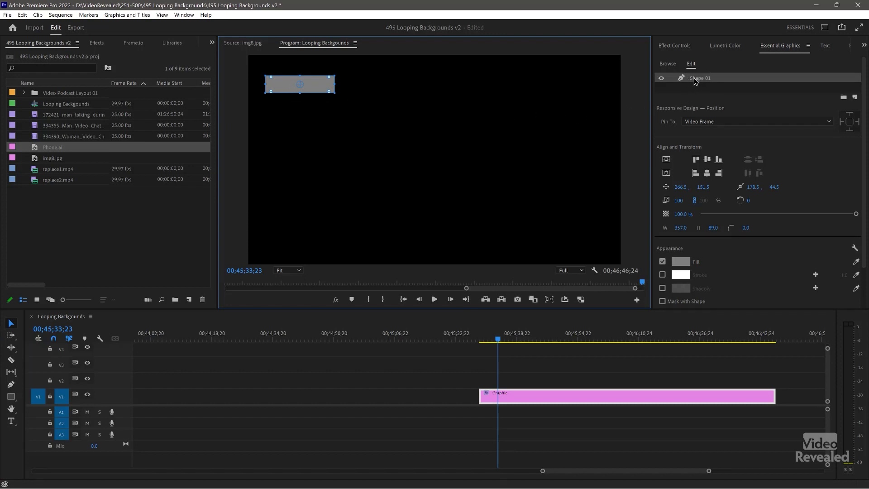
Toggle the Shape 01 layer's visibility off and on to check it
{"action": "left_click", "coordinate": [775, 50]}
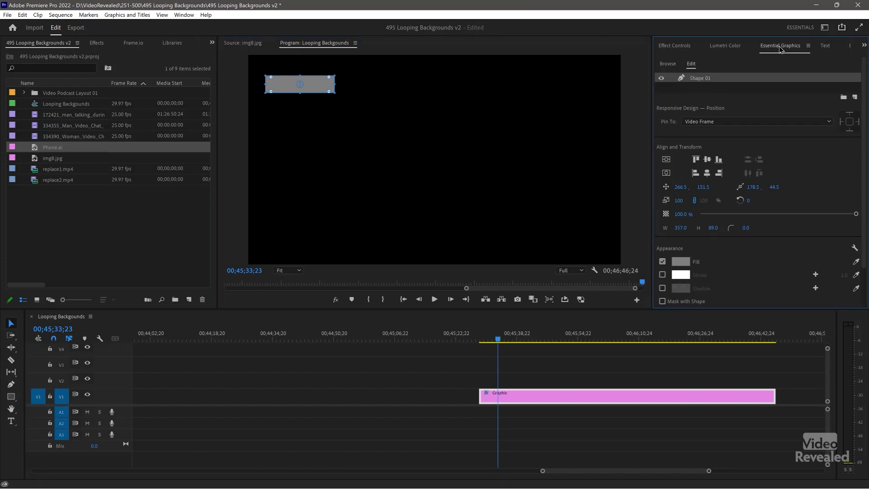
{"action": "left_click", "coordinate": [662, 79]}
{"action": "left_click", "coordinate": [664, 80]}
Search 'repli' in Effects and apply Replicate to the rectangle graphic clip
{"action": "left_click", "coordinate": [104, 45]}
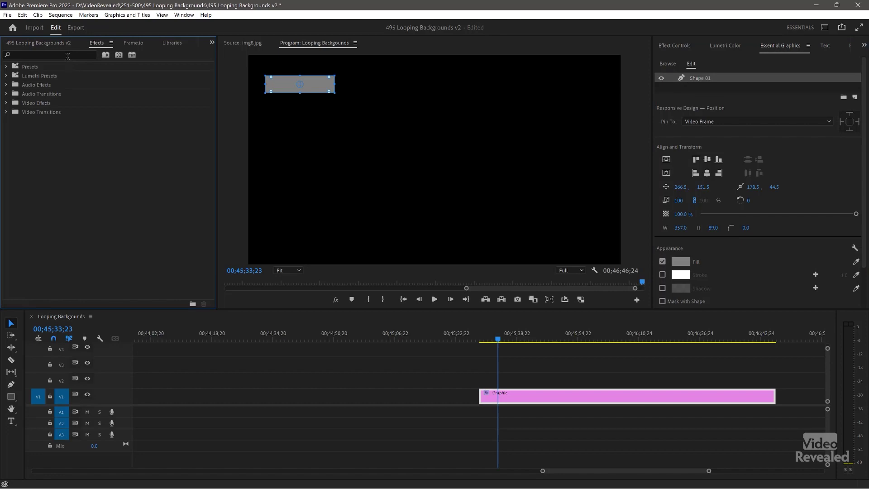
{"action": "left_click", "coordinate": [68, 55]}
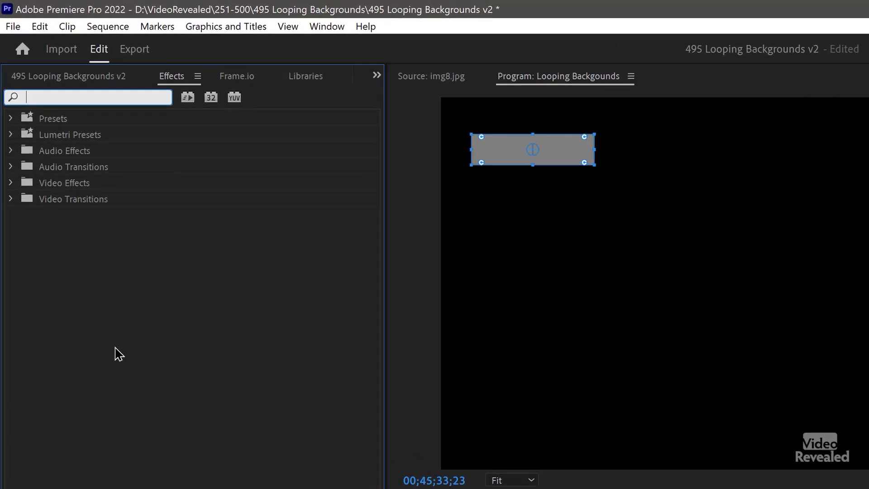
{"action": "type", "text": "repli"}
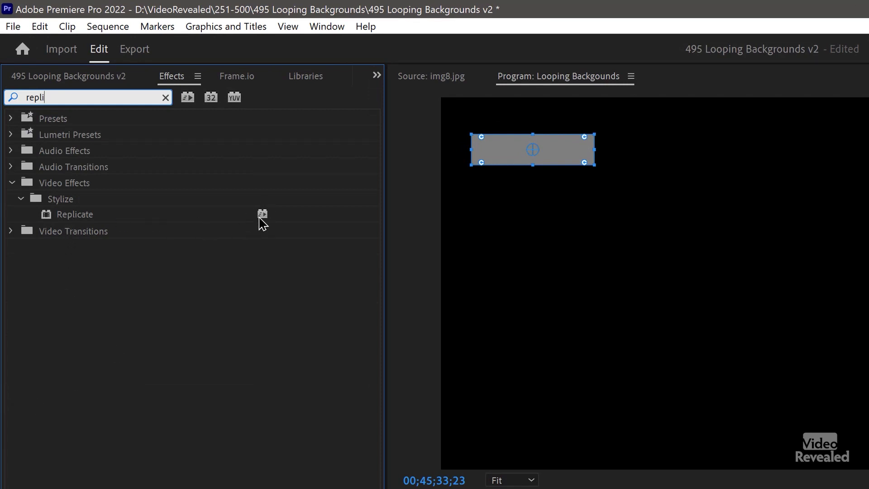
{"action": "double_click", "coordinate": [66, 216]}
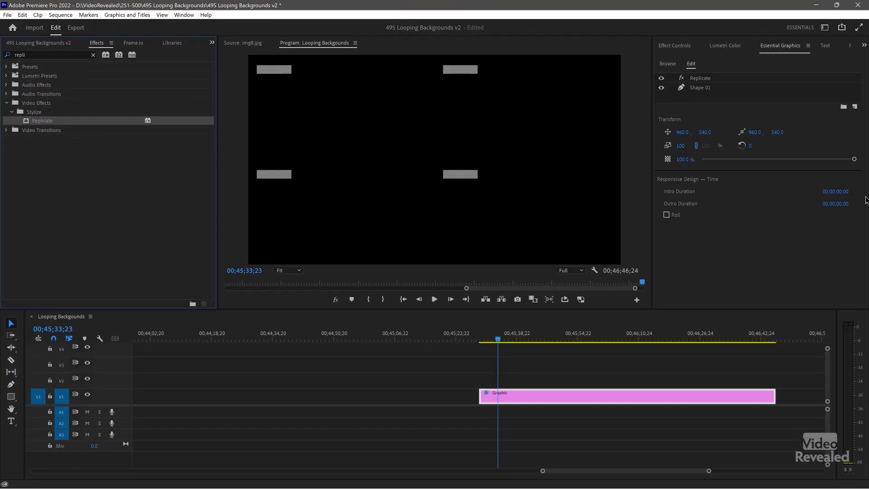
{"action": "left_click", "coordinate": [700, 79]}
Set Replicate's Count to 5 for a 5×5 grid of rectangles
{"action": "left_click", "coordinate": [674, 45]}
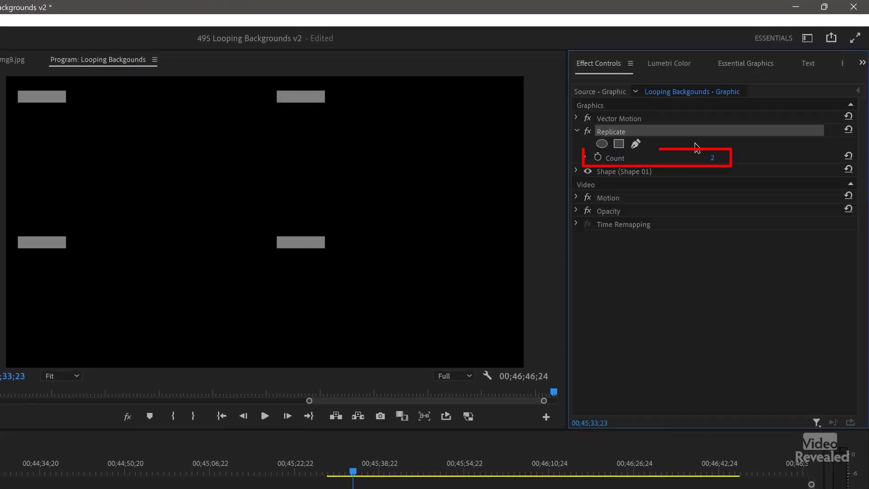
{"action": "left_click", "coordinate": [713, 158]}
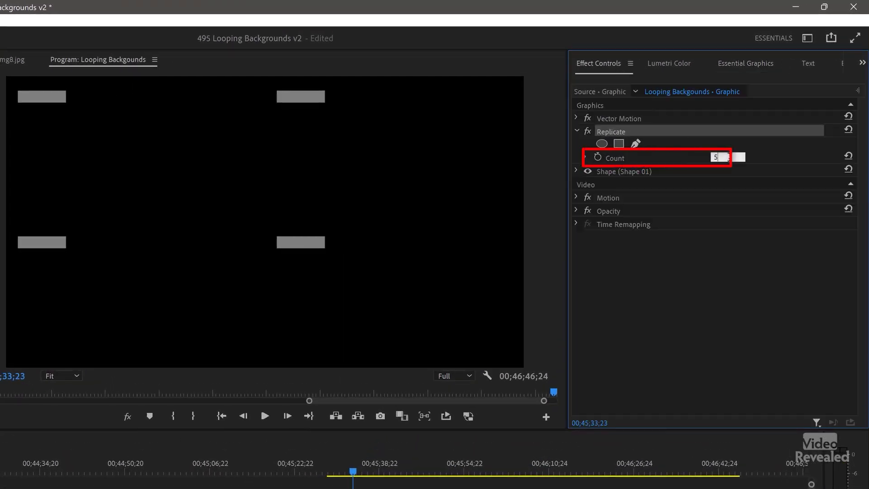
{"action": "key", "text": "Return"}
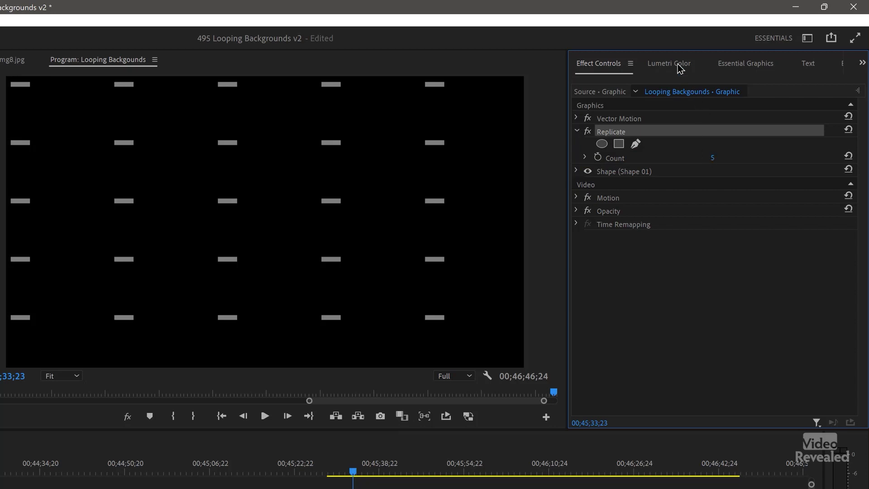
Select the base Shape 01 rectangle in Essential Graphics to edit its size and fill
{"action": "left_click", "coordinate": [680, 68]}
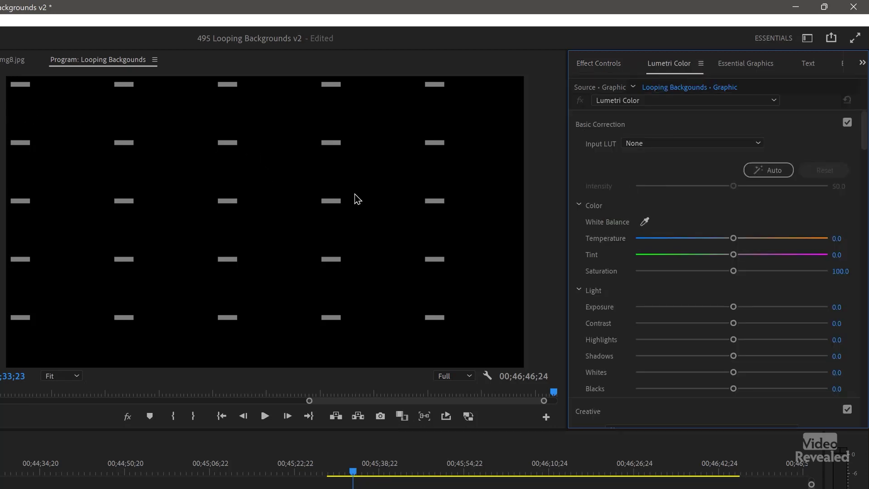
{"action": "left_click", "coordinate": [24, 85]}
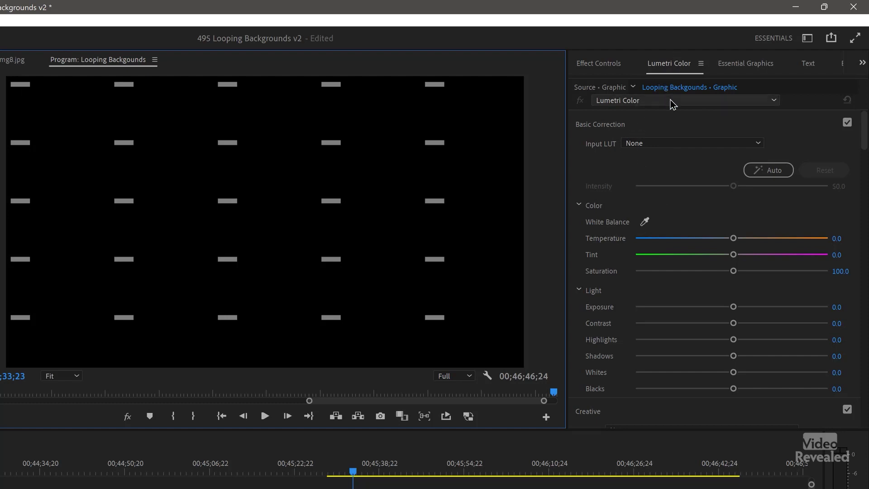
{"action": "left_click", "coordinate": [747, 66]}
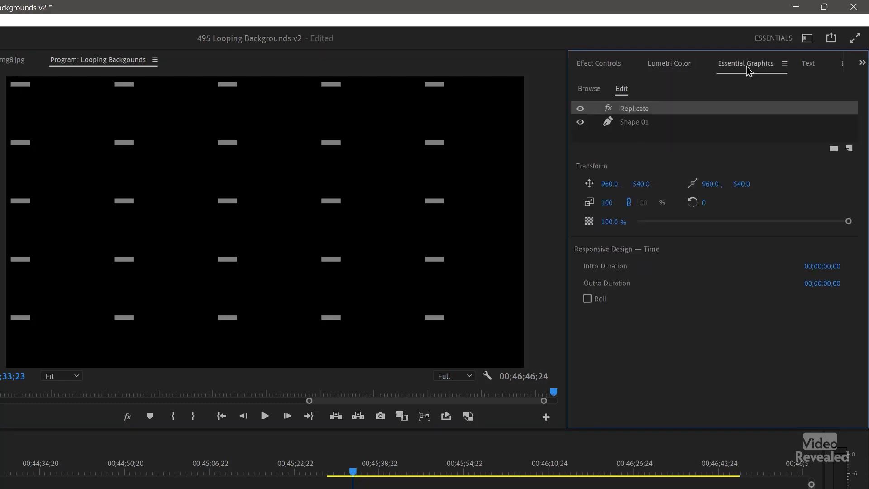
{"action": "left_click", "coordinate": [633, 122]}
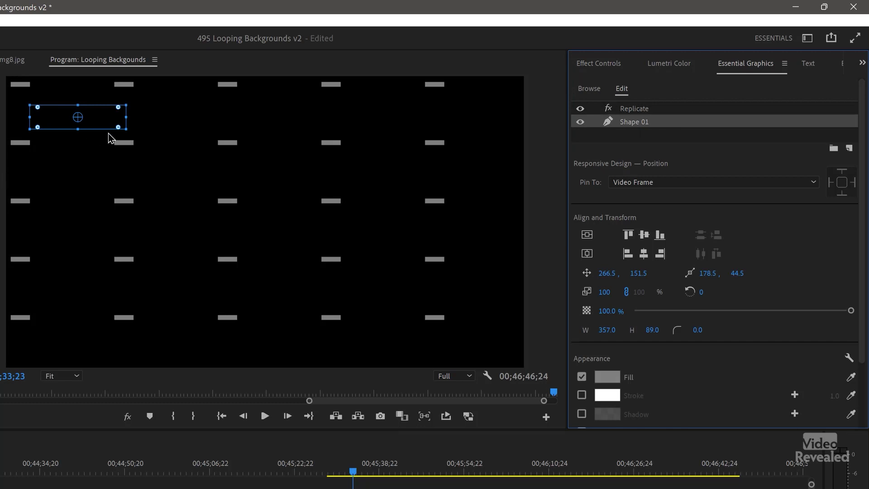
Resize the base rectangle to 637×218, checking it with Replicate briefly turned off
{"action": "left_click_drag", "start_coordinate": [127, 128], "coordinate": [176, 165]}
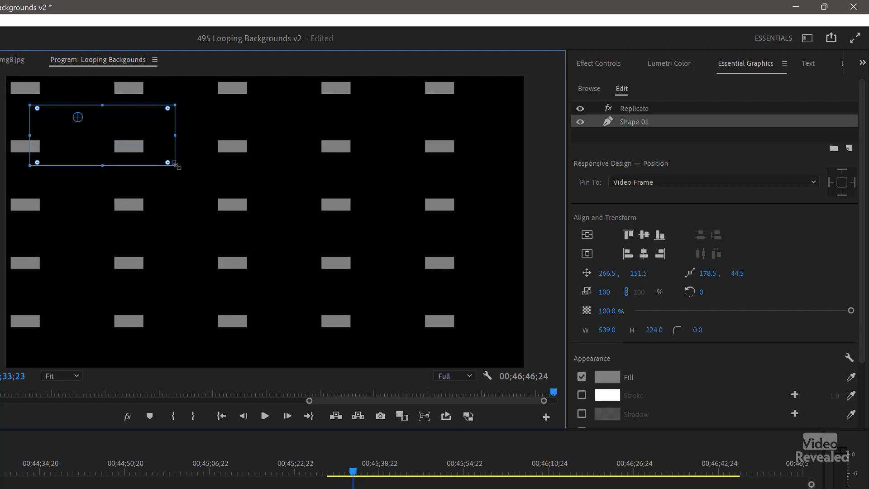
{"action": "left_click_drag", "start_coordinate": [176, 166], "coordinate": [244, 172]}
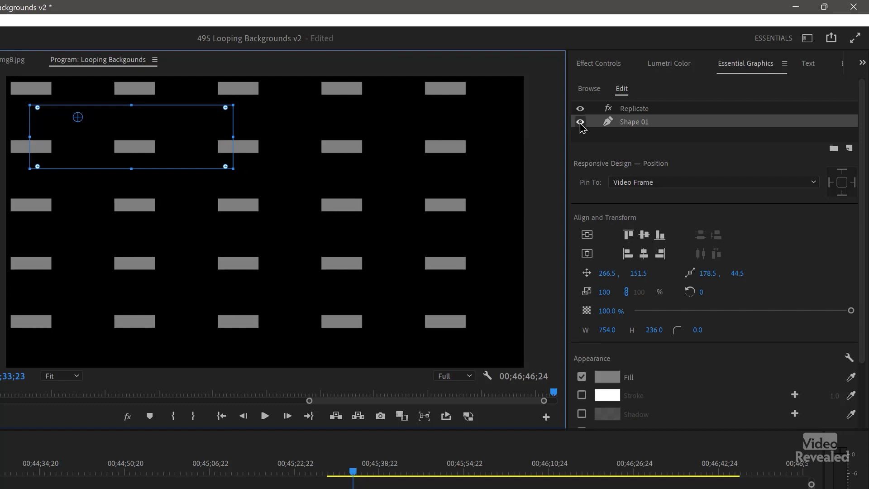
{"action": "left_click", "coordinate": [580, 110]}
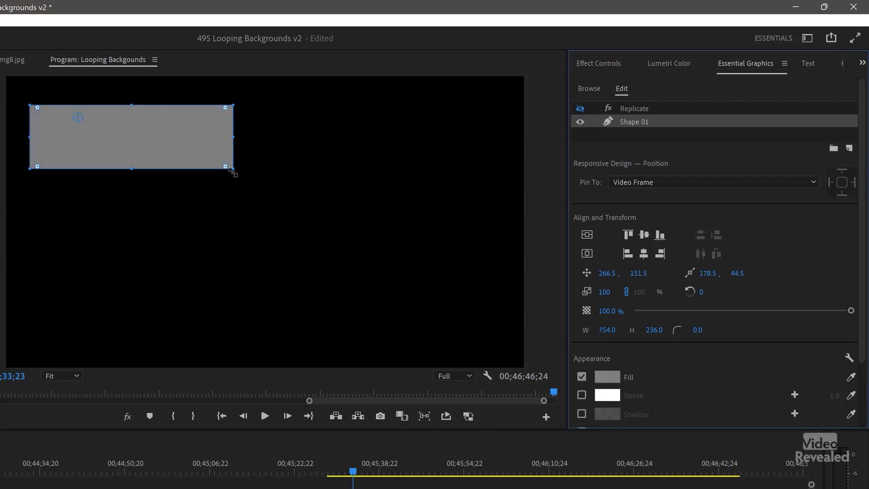
{"action": "left_click_drag", "start_coordinate": [233, 173], "coordinate": [199, 166]}
{"action": "left_click", "coordinate": [581, 109]}
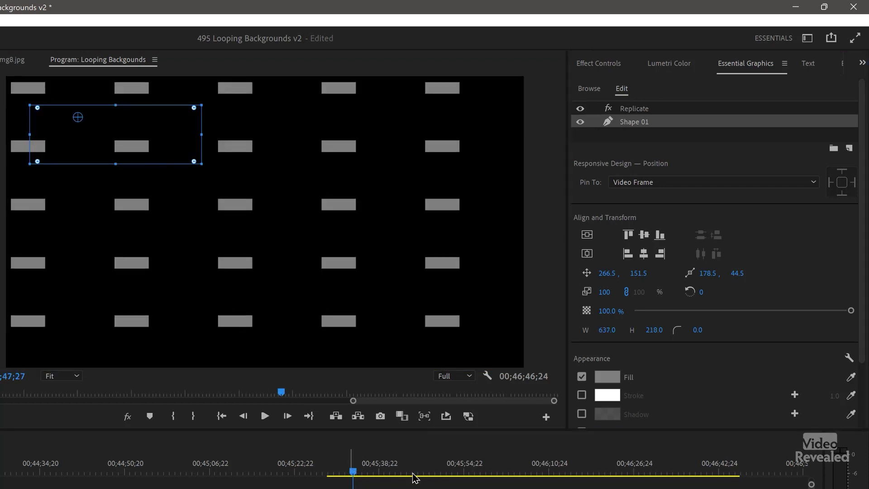
{"action": "left_click_drag", "start_coordinate": [415, 477], "coordinate": [170, 476]}
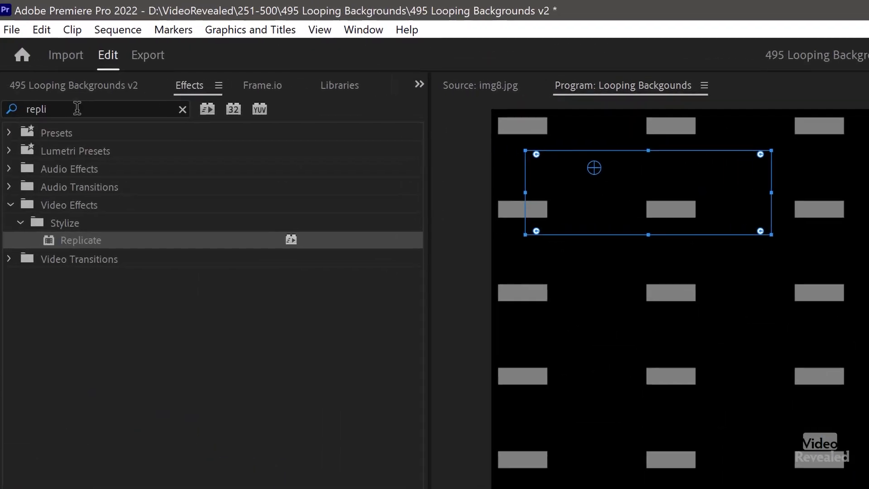
Find the Distort > Offset effect by searching 'off' and apply it to the graphic clip
{"action": "left_click", "coordinate": [18, 115]}
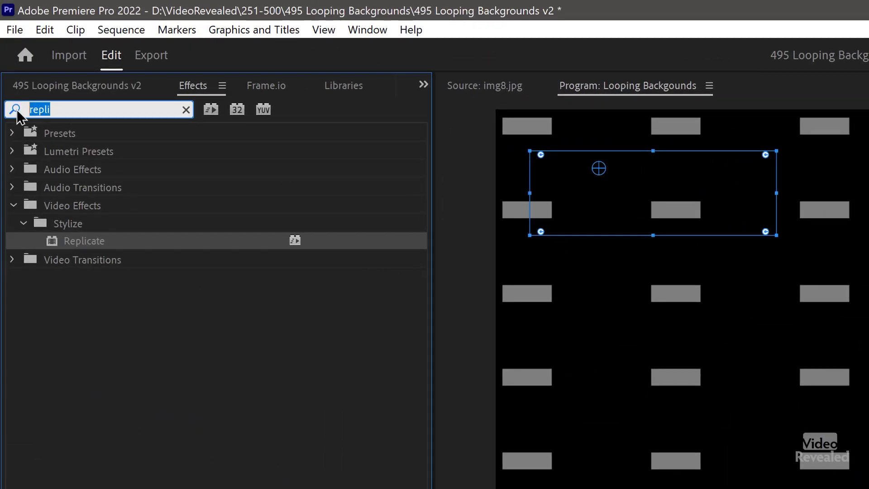
{"action": "type", "text": "offset"}
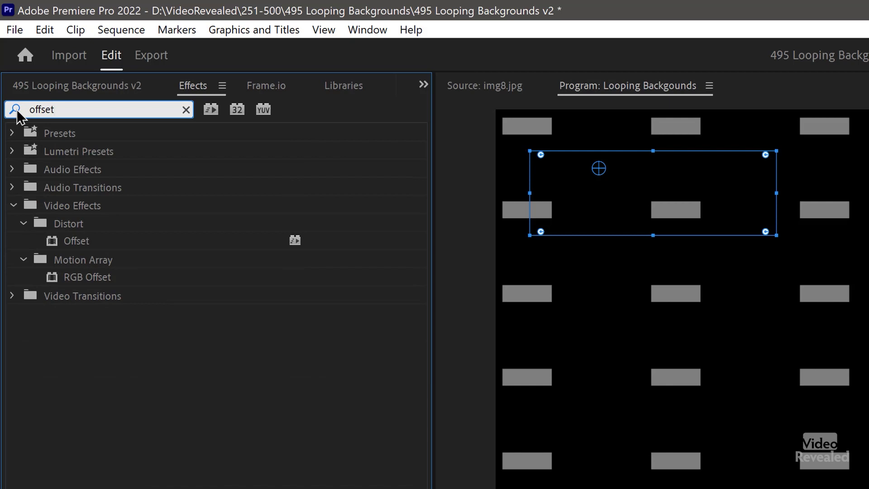
{"action": "left_click", "coordinate": [63, 241]}
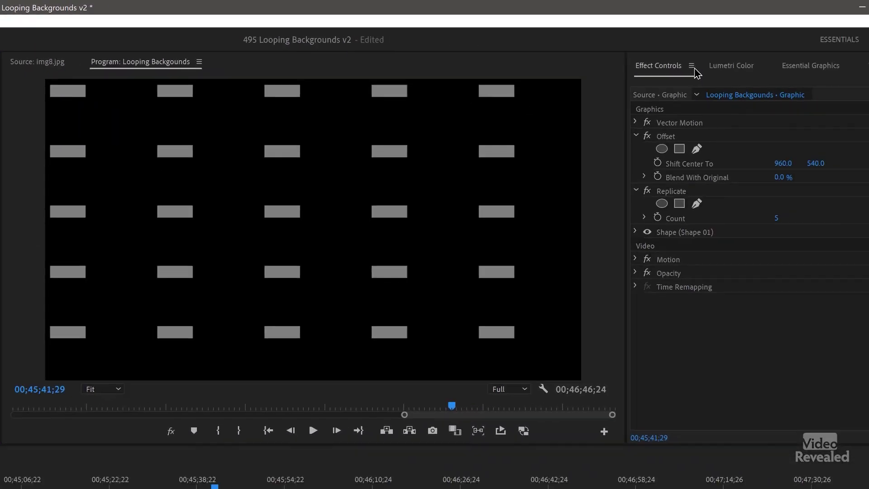
{"action": "left_click", "coordinate": [740, 67]}
Open the Offset effect's settings and try a vertical shift, undoing it back to 540
{"action": "left_click", "coordinate": [630, 111]}
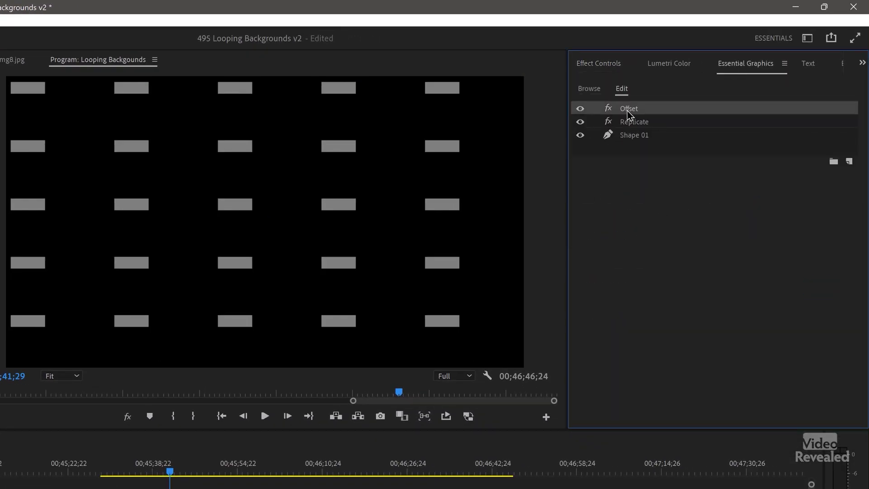
{"action": "left_click", "coordinate": [613, 72]}
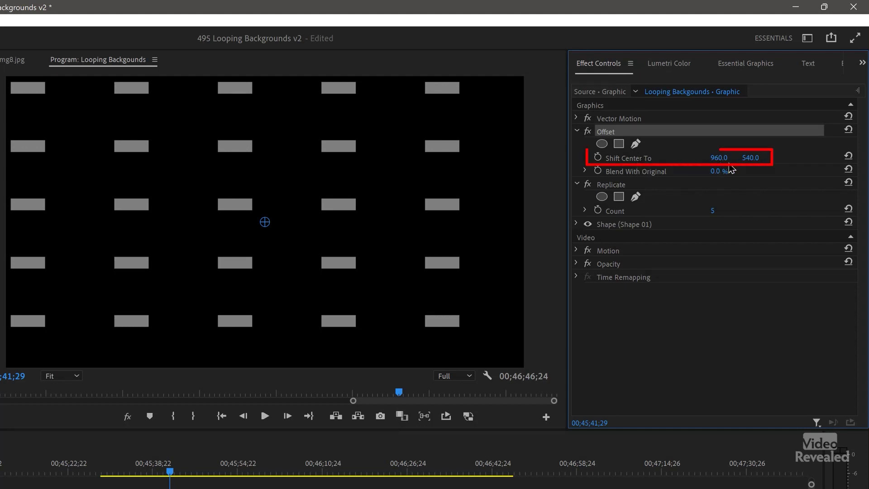
{"action": "mouse_move", "coordinate": [765, 157]}
{"action": "left_mouse_down"}
{"action": "mouse_move", "coordinate": [546, 158]}
{"action": "mouse_move", "coordinate": [571, 157]}
{"action": "mouse_move", "coordinate": [555, 157]}
{"action": "left_mouse_up"}
{"action": "key", "text": "ctrl+z"}
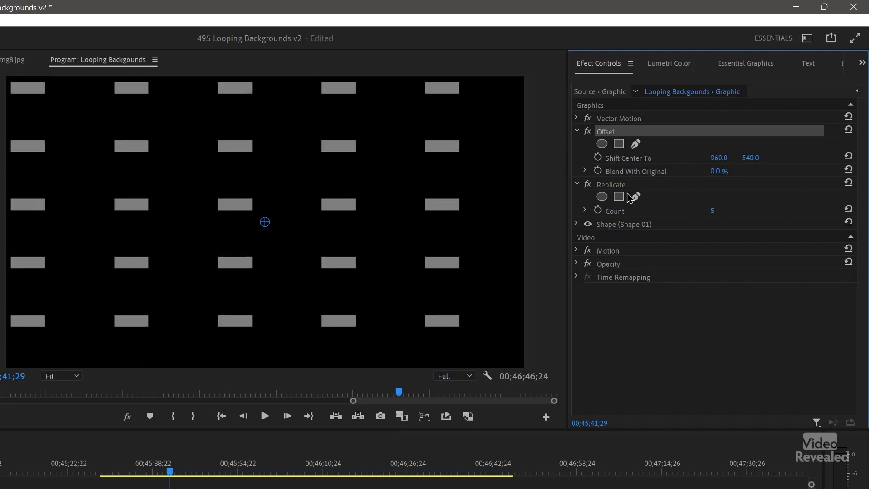
Keyframe Shift Center To X from 960 at the clip start to about 2253, then preview playback
{"action": "left_click", "coordinate": [859, 92]}
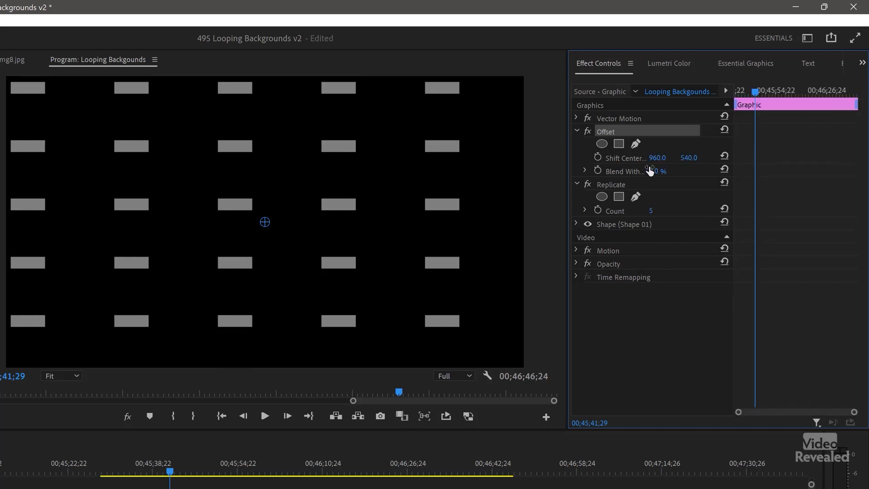
{"action": "left_click_drag", "start_coordinate": [741, 101], "coordinate": [702, 106]}
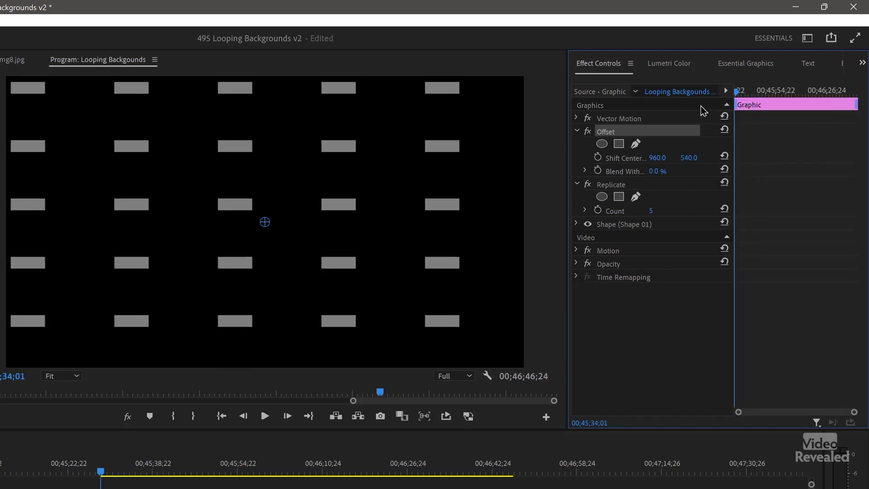
{"action": "left_click", "coordinate": [598, 157]}
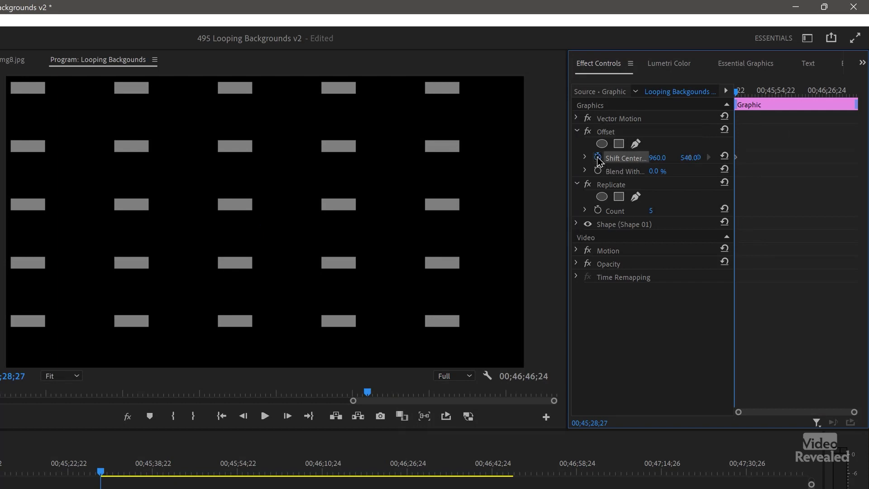
{"action": "left_click", "coordinate": [805, 92]}
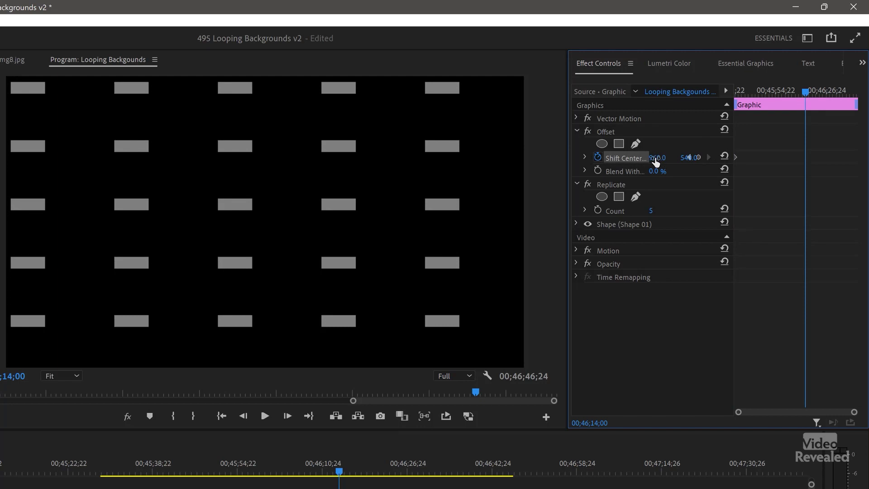
{"action": "left_click_drag", "start_coordinate": [655, 160], "coordinate": [690, 158]}
{"action": "left_click", "coordinate": [123, 474]}
{"action": "key", "text": "space"}
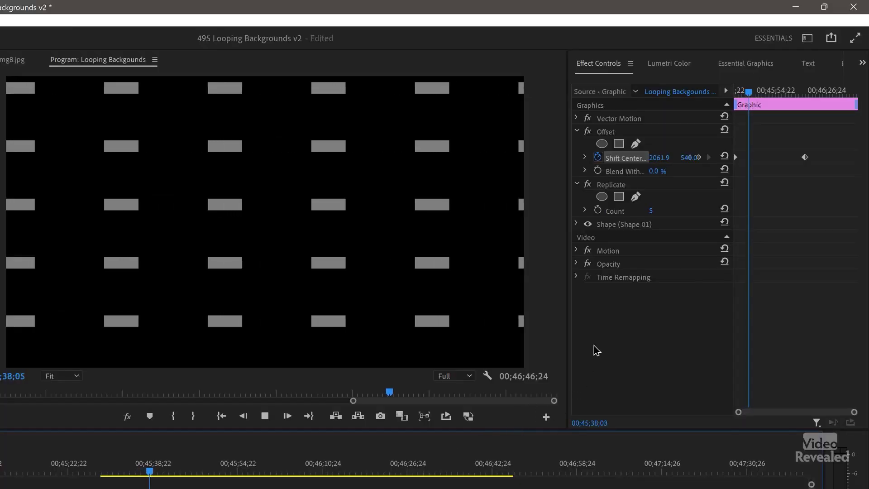
{"action": "key", "text": "space"}
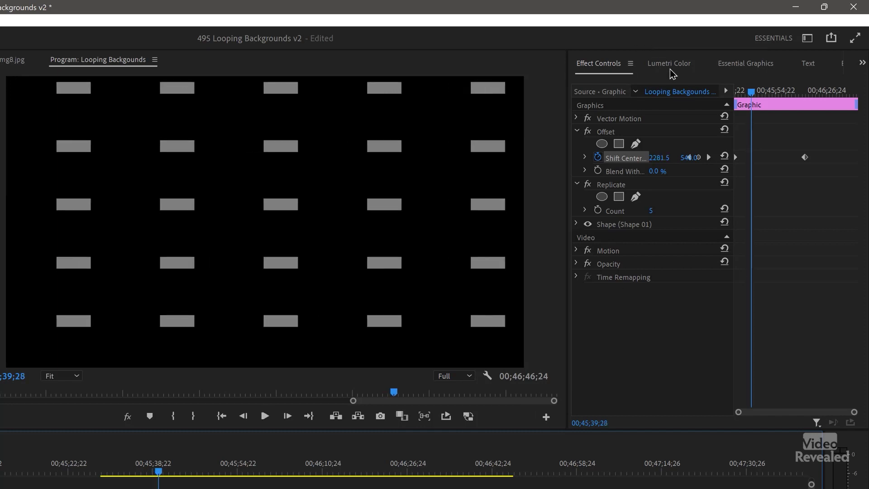
Group the Offset, Replicate and Shape 01 layers into Group 01 and collapse it
{"action": "left_click", "coordinate": [670, 63]}
{"action": "left_click", "coordinate": [738, 66]}
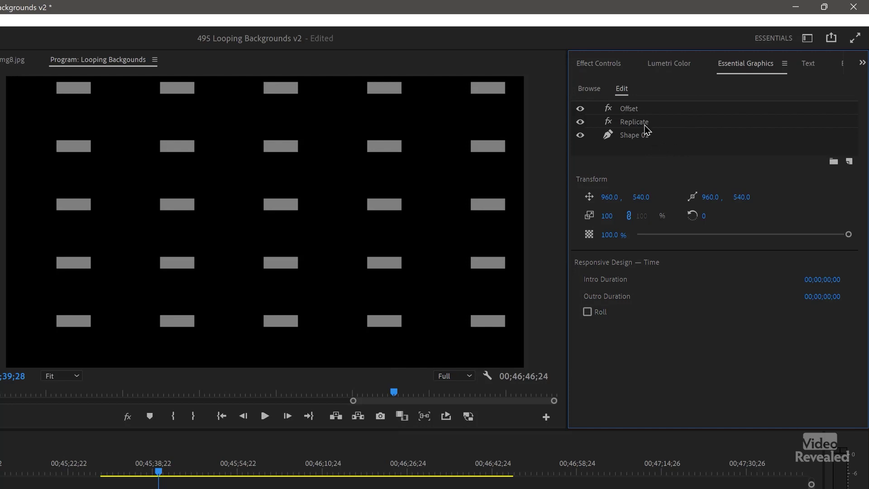
{"action": "left_click", "coordinate": [631, 111]}
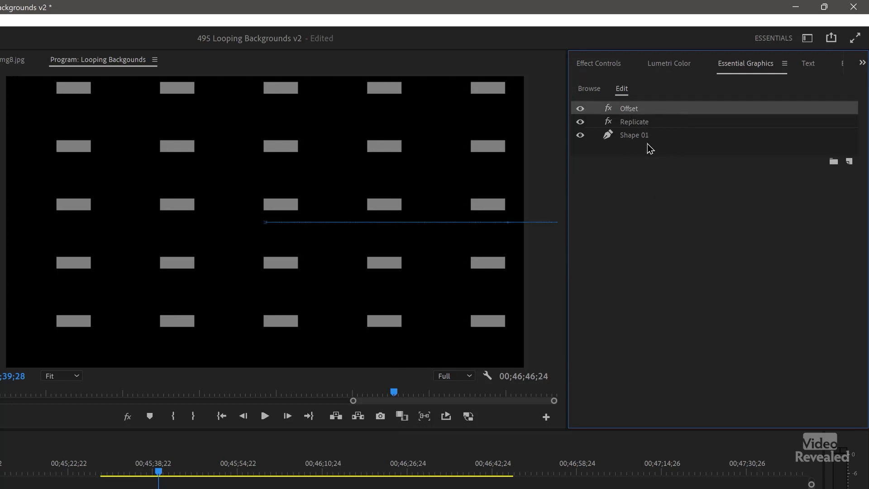
{"action": "left_click", "coordinate": [637, 137], "text": "shift"}
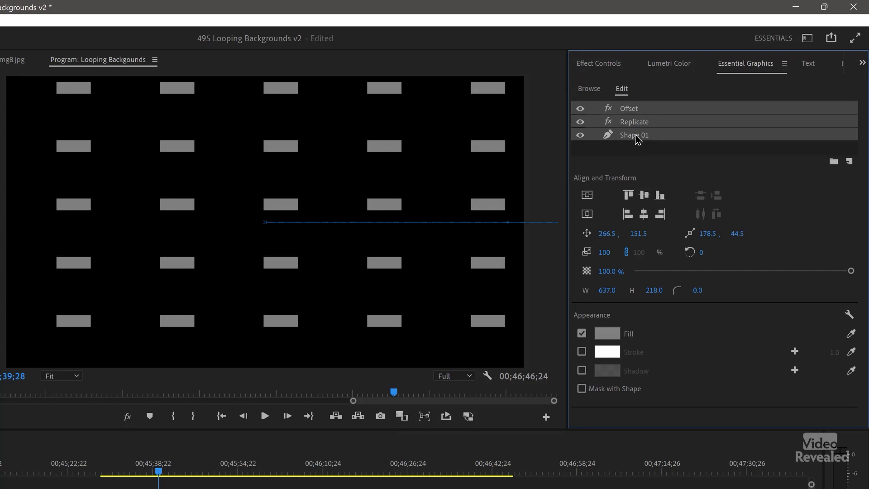
{"action": "left_click", "coordinate": [834, 163]}
{"action": "left_click", "coordinate": [596, 110]}
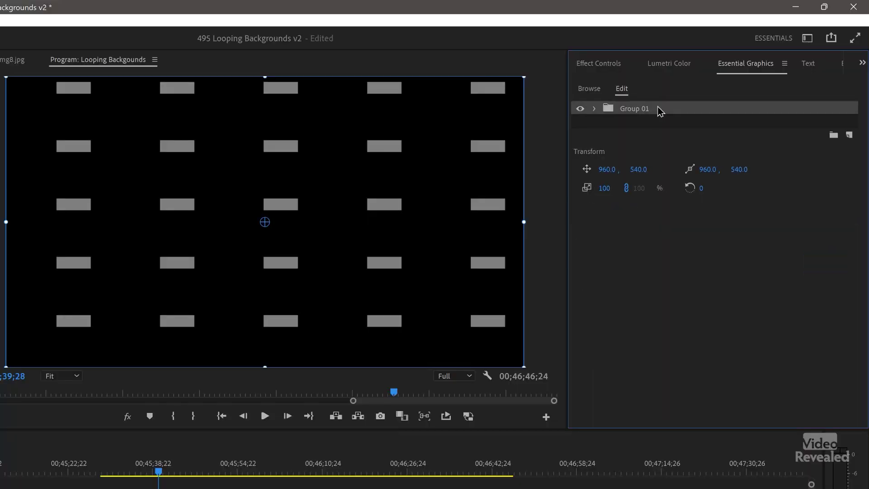
{"action": "right_click", "coordinate": [660, 111]}
Duplicate Group 01, expand the copy, and select its Shape 01 layer
{"action": "left_click", "coordinate": [718, 187]}
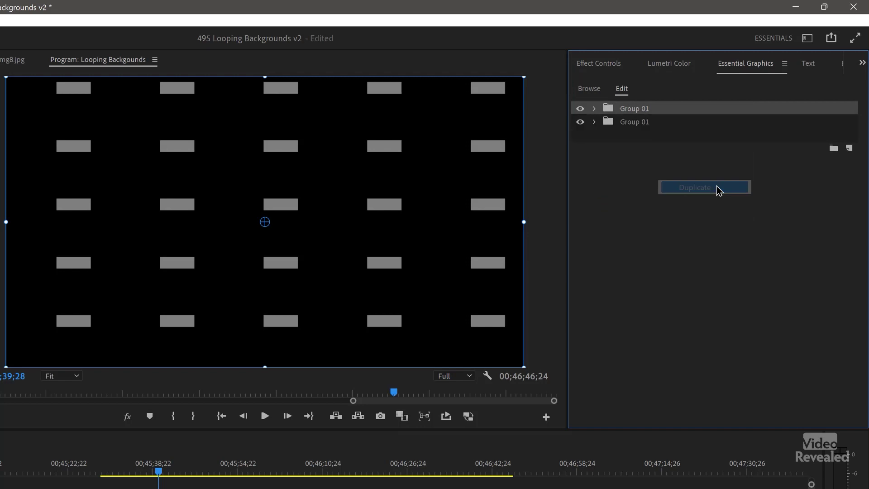
{"action": "left_click", "coordinate": [595, 122]}
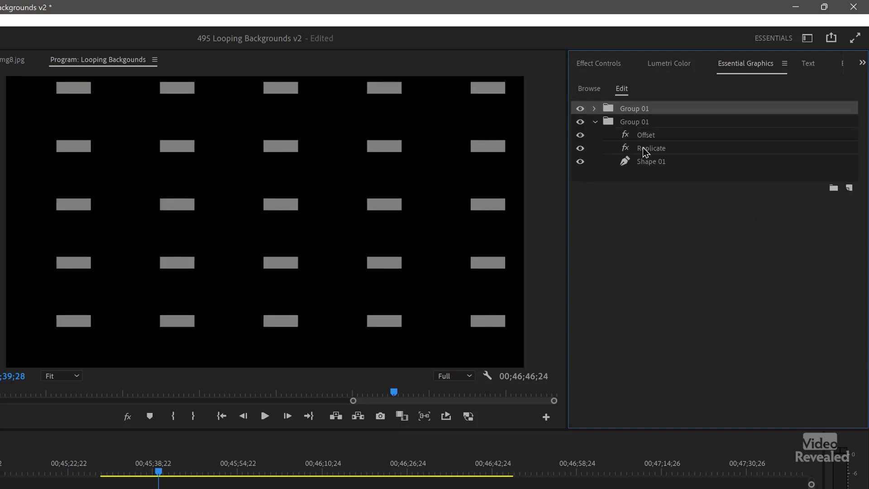
{"action": "left_click", "coordinate": [648, 135]}
{"action": "left_click", "coordinate": [655, 153]}
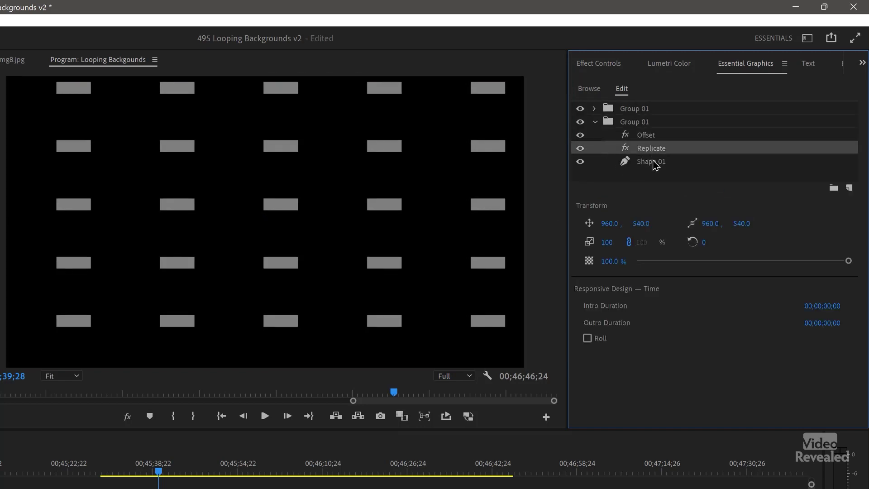
{"action": "left_click", "coordinate": [655, 163]}
Move the copied rectangle lower and off the left edge, setting Position X to -69.7
{"action": "left_click_drag", "start_coordinate": [111, 145], "coordinate": [53, 293]}
{"action": "left_click_drag", "start_coordinate": [0, 261], "coordinate": [0, 272]}
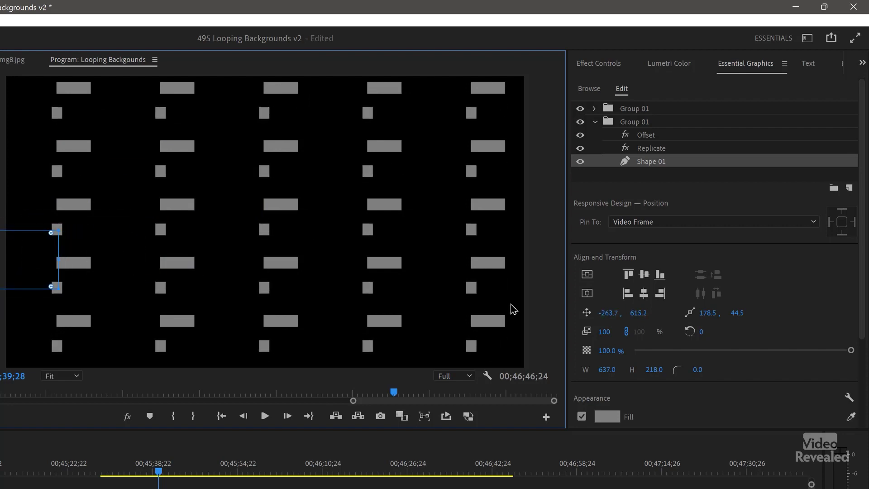
{"action": "left_click_drag", "start_coordinate": [615, 321], "coordinate": [703, 321]}
{"action": "left_click", "coordinate": [79, 288]}
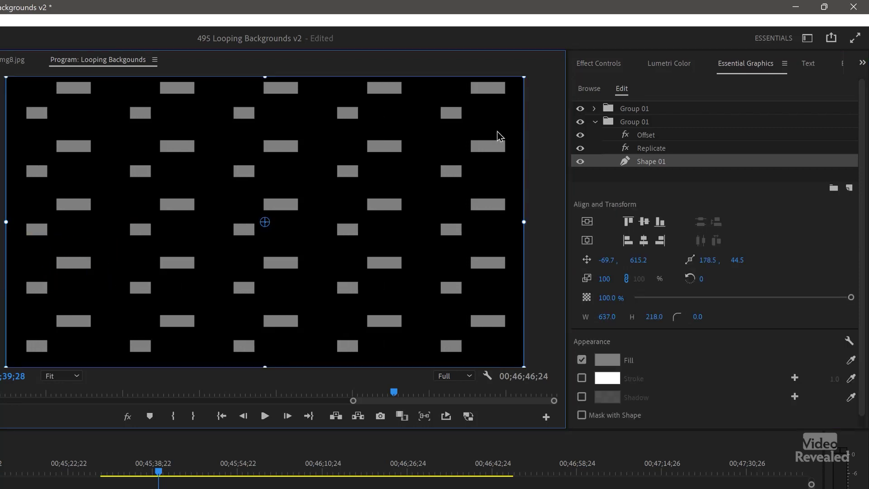
{"action": "double_click", "coordinate": [634, 164]}
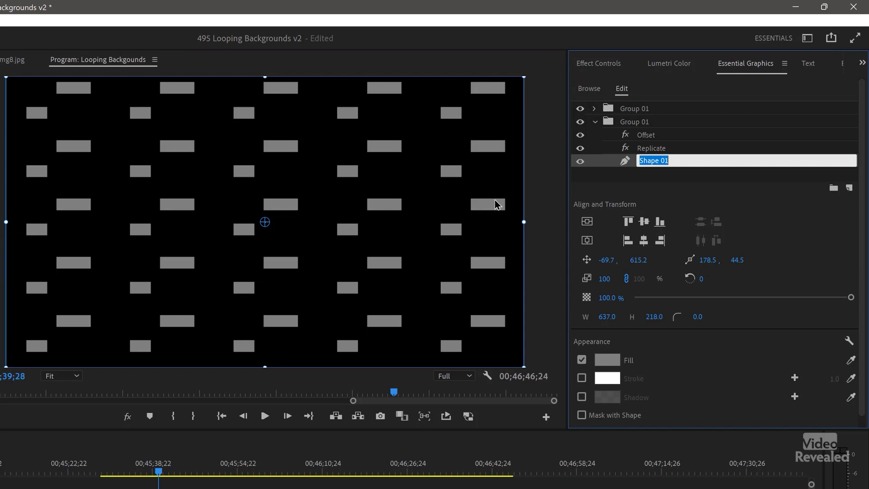
{"action": "left_click", "coordinate": [640, 182]}
{"action": "left_click", "coordinate": [625, 165]}
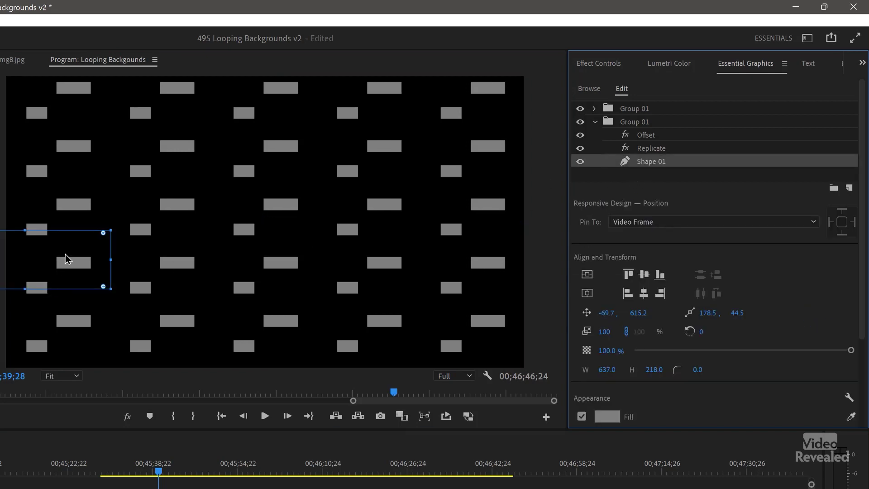
Drag the lower group's rectangle right of centre to about 1358.6, 610.5, staggering the rows
{"action": "left_click", "coordinate": [595, 110]}
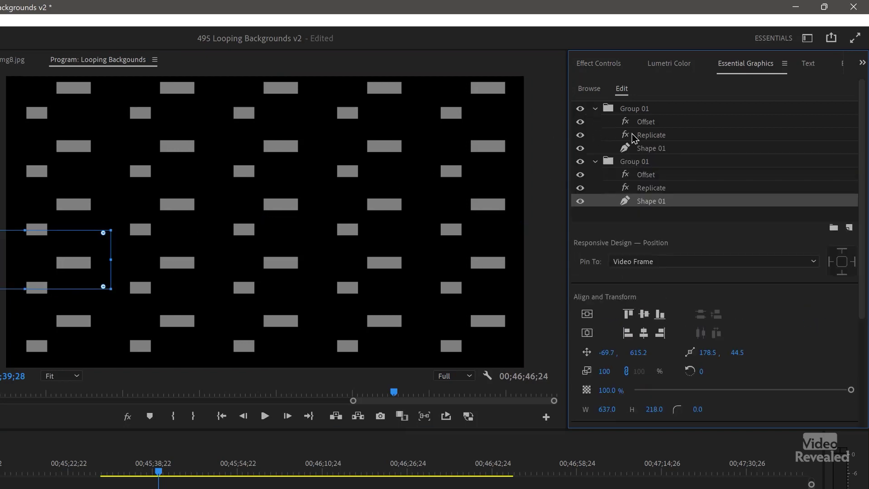
{"action": "left_click", "coordinate": [642, 149]}
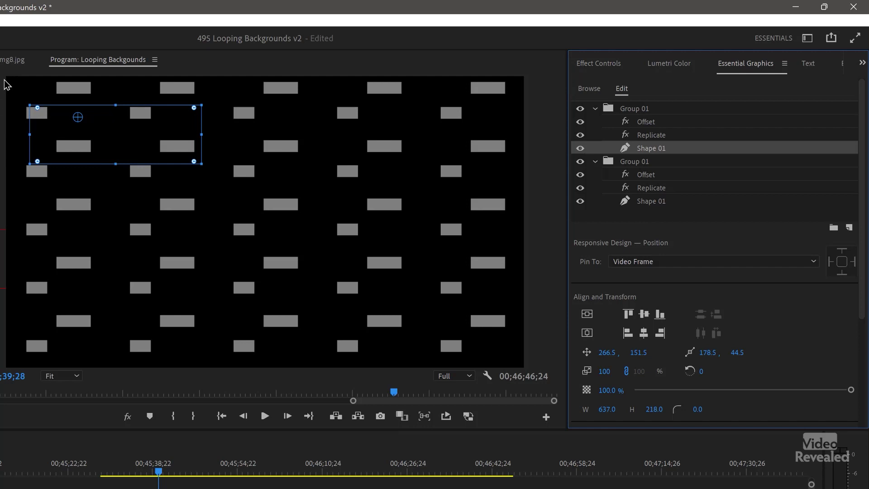
{"action": "left_click", "coordinate": [626, 206]}
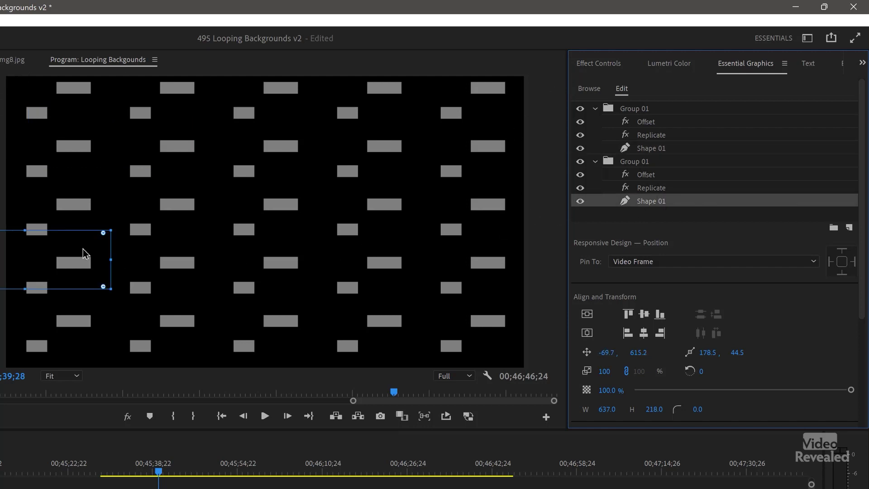
{"action": "left_click_drag", "start_coordinate": [71, 232], "coordinate": [2, 239]}
{"action": "left_click_drag", "start_coordinate": [109, 233], "coordinate": [181, 253]}
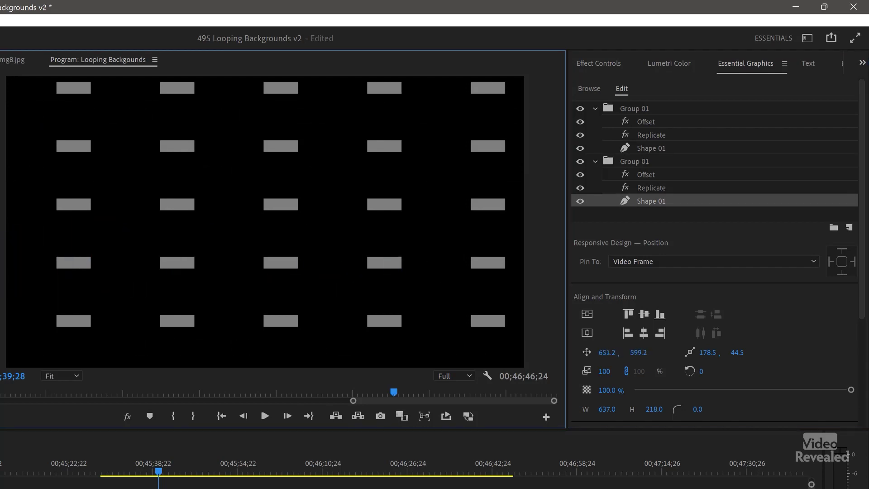
{"action": "left_click_drag", "start_coordinate": [53, 232], "coordinate": [457, 243]}
Nudge the clip's Motion position, then reset it back to 960 and collapse Motion
{"action": "left_click", "coordinate": [668, 188]}
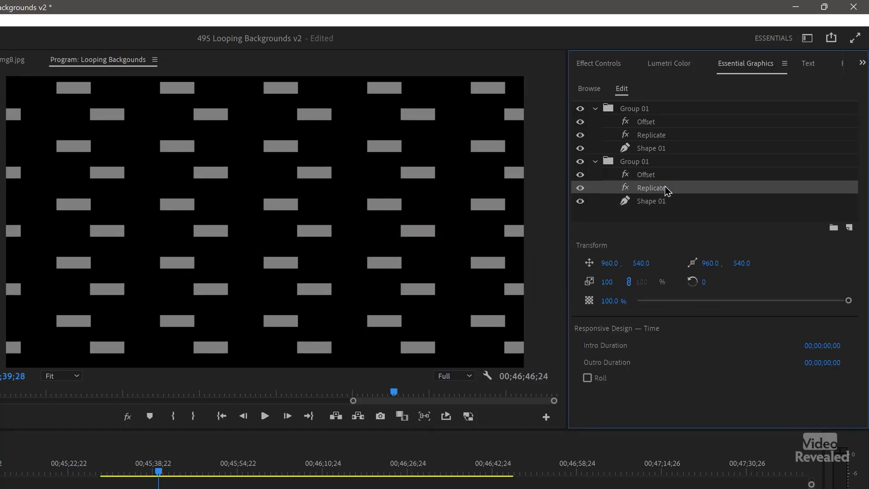
{"action": "left_click", "coordinate": [667, 177]}
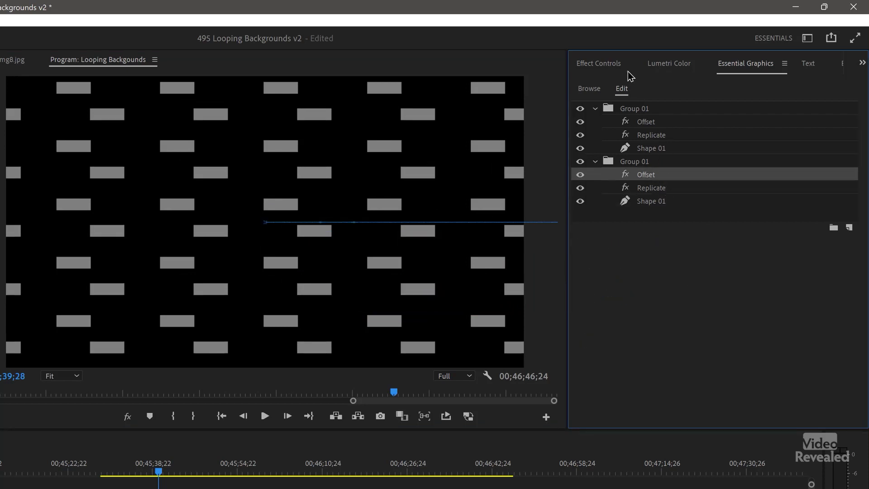
{"action": "left_click", "coordinate": [599, 64]}
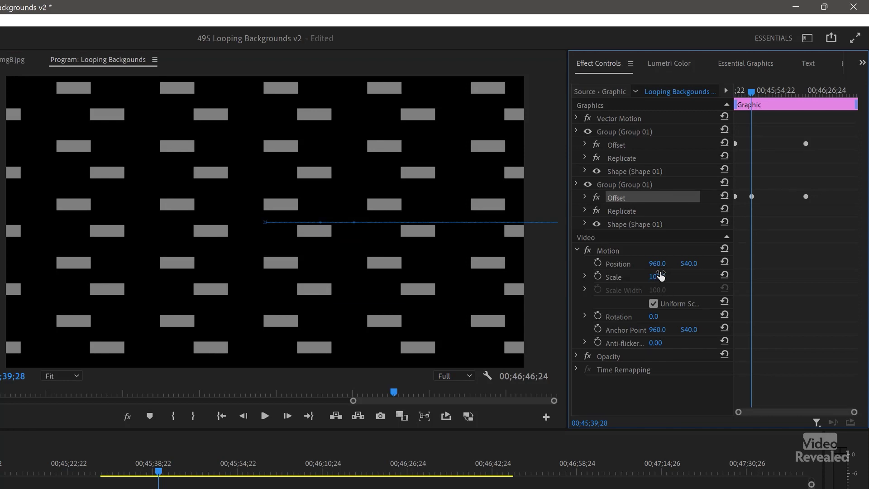
{"action": "left_click_drag", "start_coordinate": [657, 263], "coordinate": [660, 263]}
{"action": "left_click", "coordinate": [731, 67]}
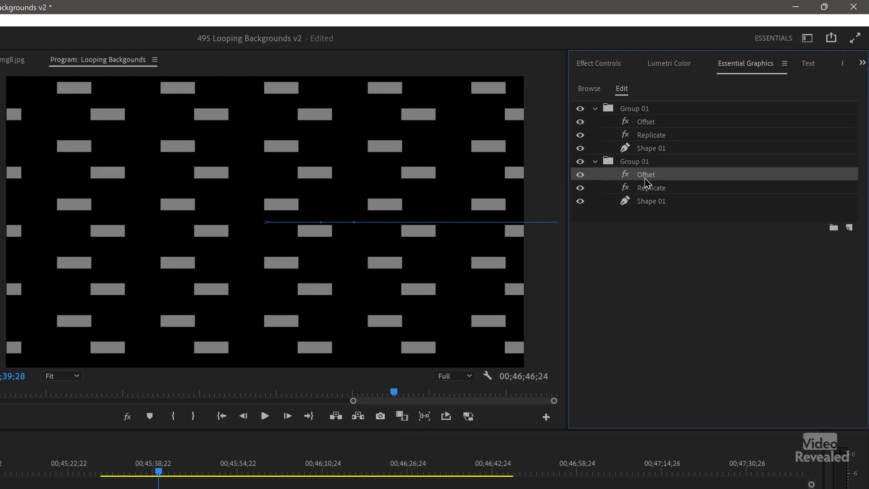
{"action": "left_click", "coordinate": [615, 68]}
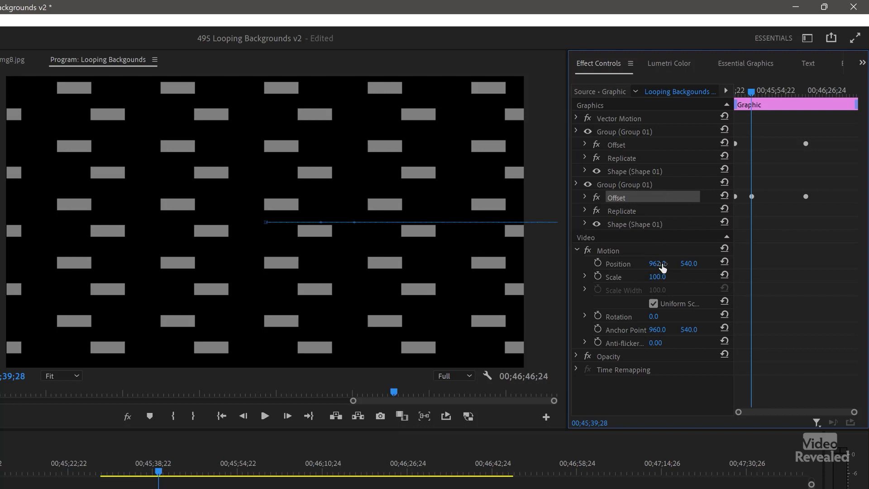
{"action": "left_click", "coordinate": [724, 261]}
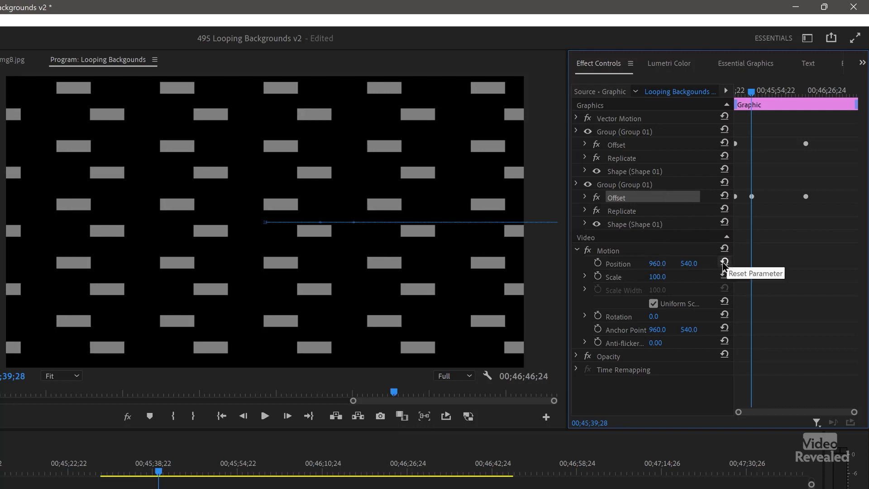
{"action": "left_click", "coordinate": [577, 252]}
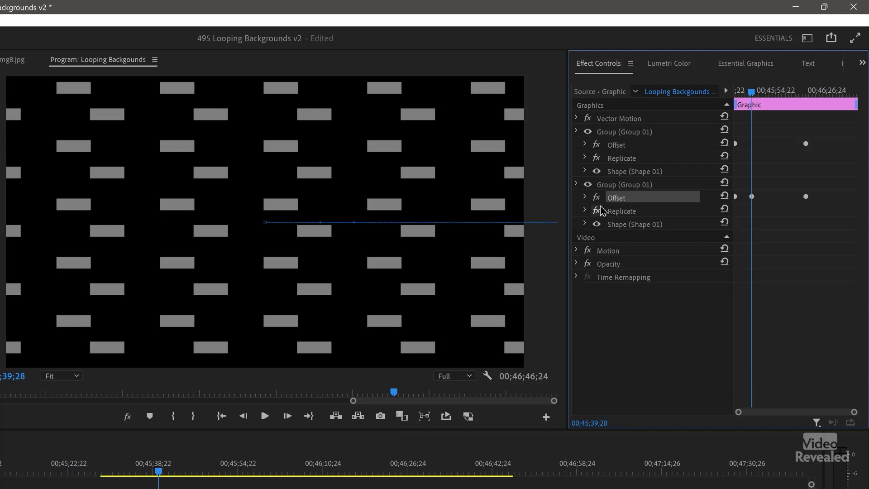
Adjust the lower Offset's Shift Center, move its end keyframe to the clip end, and preview
{"action": "left_click", "coordinate": [586, 198]}
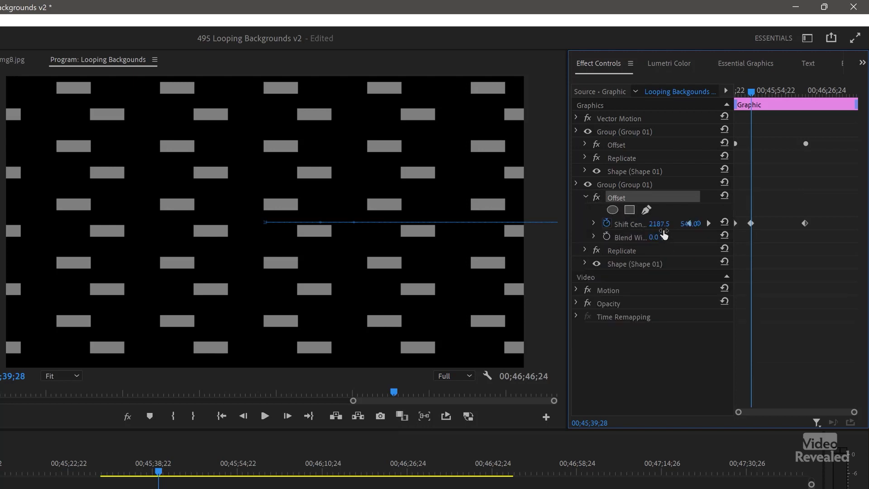
{"action": "left_click_drag", "start_coordinate": [659, 224], "coordinate": [682, 224]}
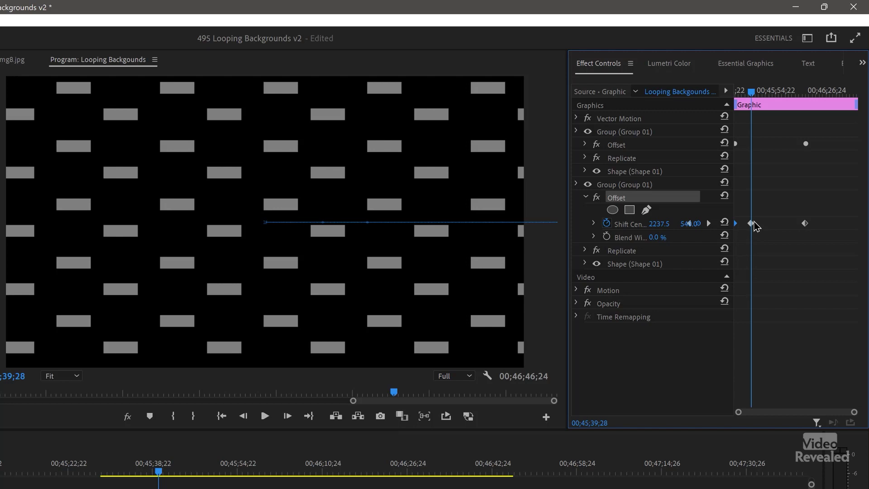
{"action": "left_click", "coordinate": [752, 223]}
{"action": "key", "text": "Delete"}
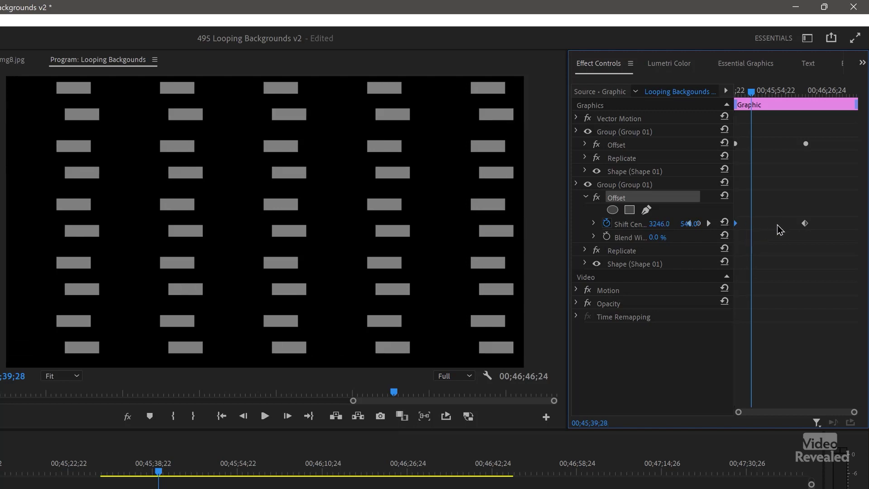
{"action": "left_click_drag", "start_coordinate": [748, 107], "coordinate": [722, 112]}
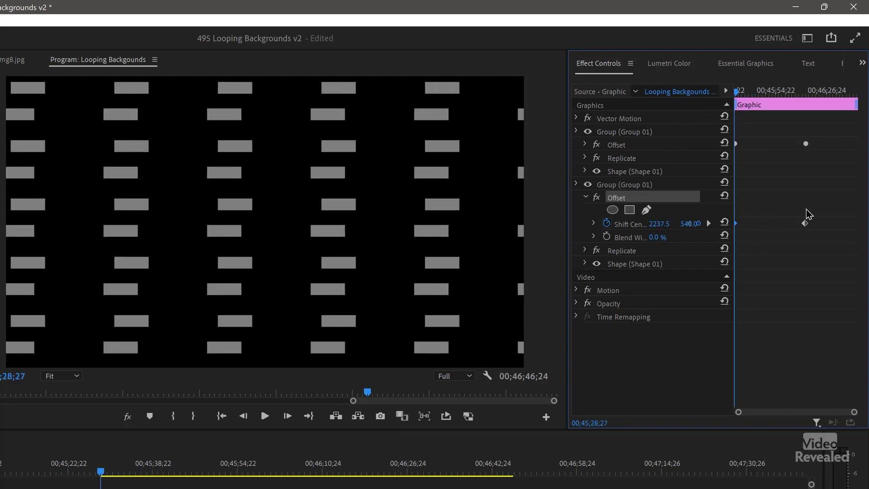
{"action": "left_click_drag", "start_coordinate": [805, 223], "coordinate": [846, 224]}
{"action": "key", "text": "space"}
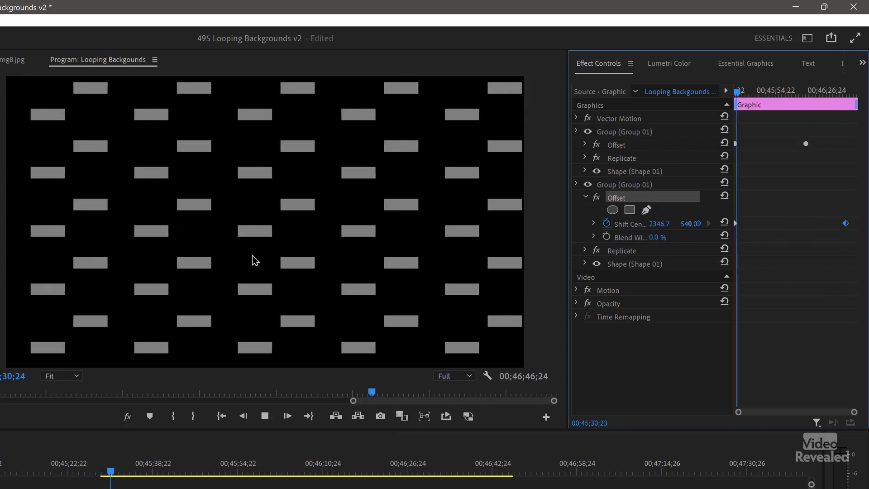
Fill the lower group's Shape 01 with muted red AE5B5B
{"action": "left_click", "coordinate": [744, 64]}
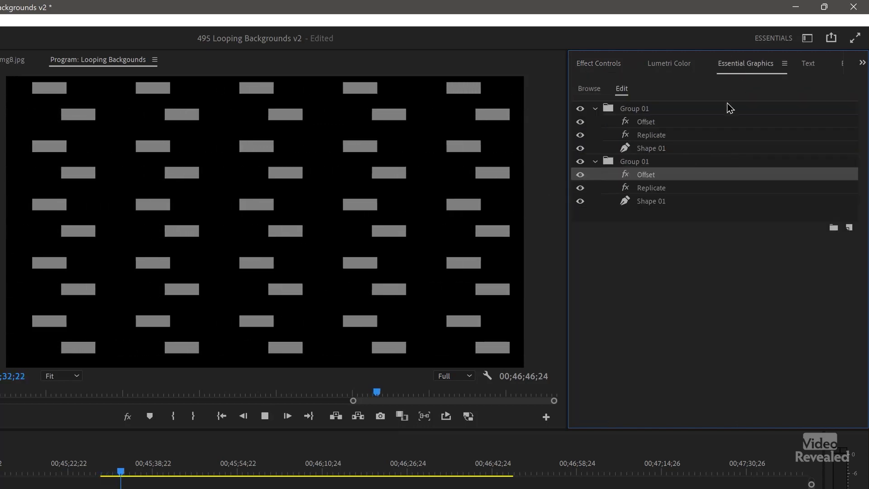
{"action": "left_click", "coordinate": [643, 202]}
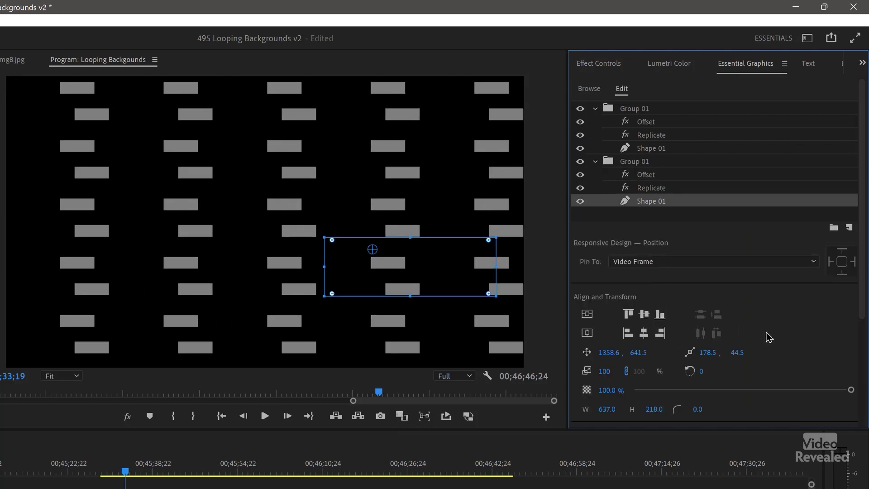
{"action": "scroll", "coordinate": [769, 337], "scroll_direction": "down", "scroll_amount": 3}
{"action": "left_click", "coordinate": [607, 355]}
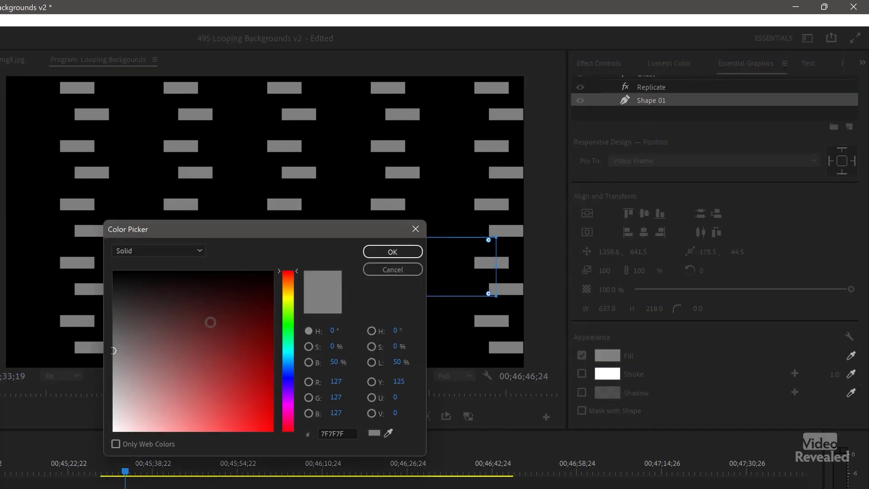
{"action": "left_click", "coordinate": [189, 379]}
{"action": "left_click", "coordinate": [393, 251]}
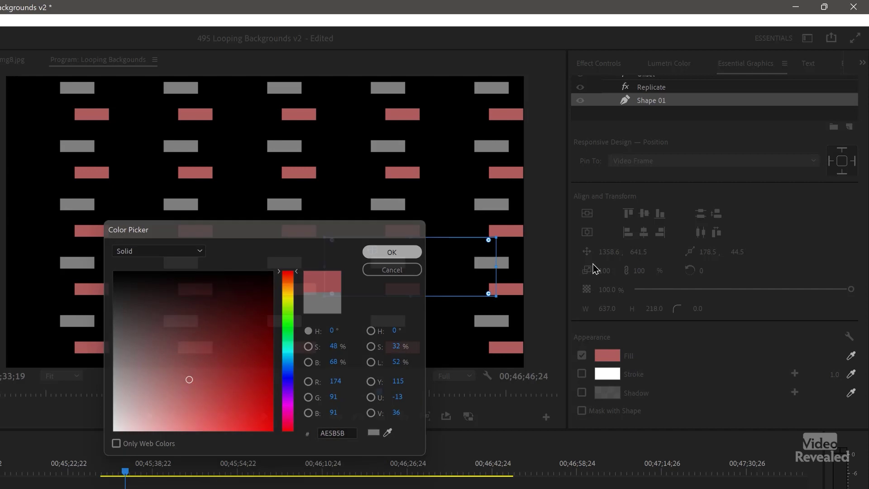